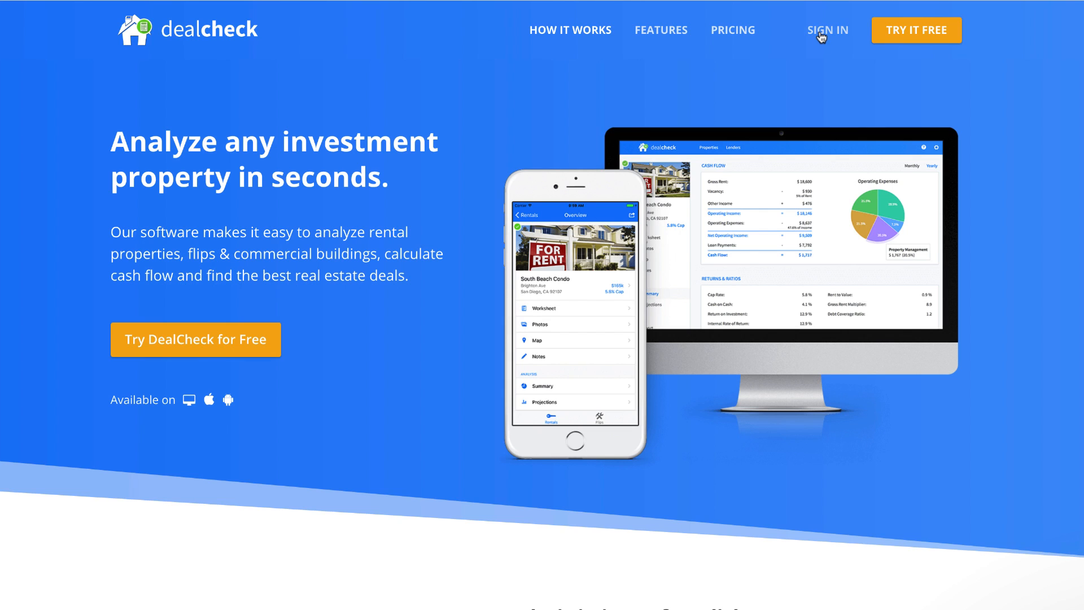
# Sign in to the account and start a new rental property with manually entered information
pyautogui.click(820, 36)
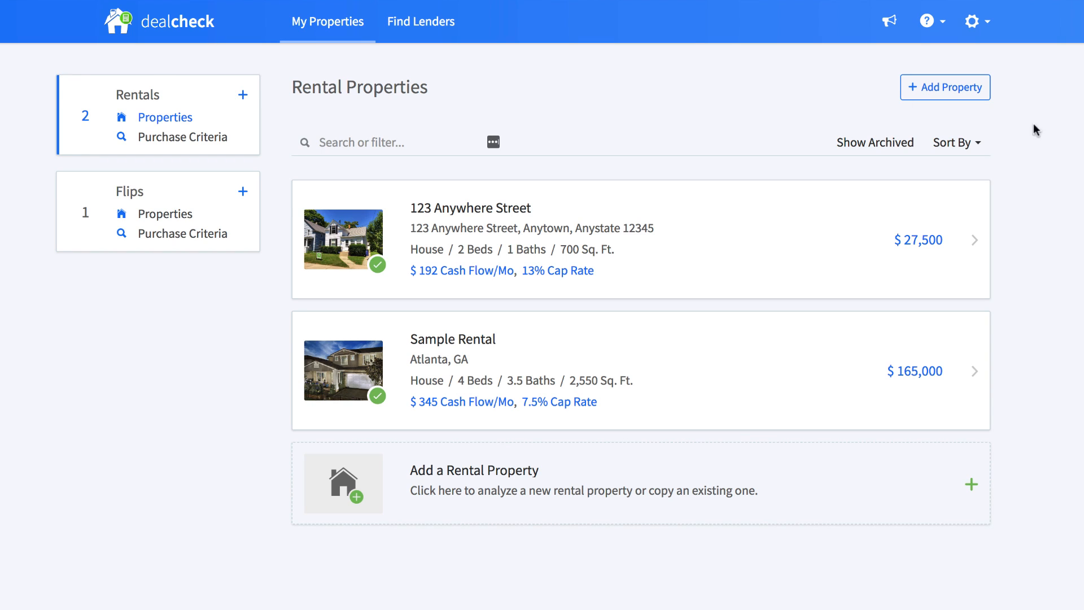
pyautogui.click(960, 94)
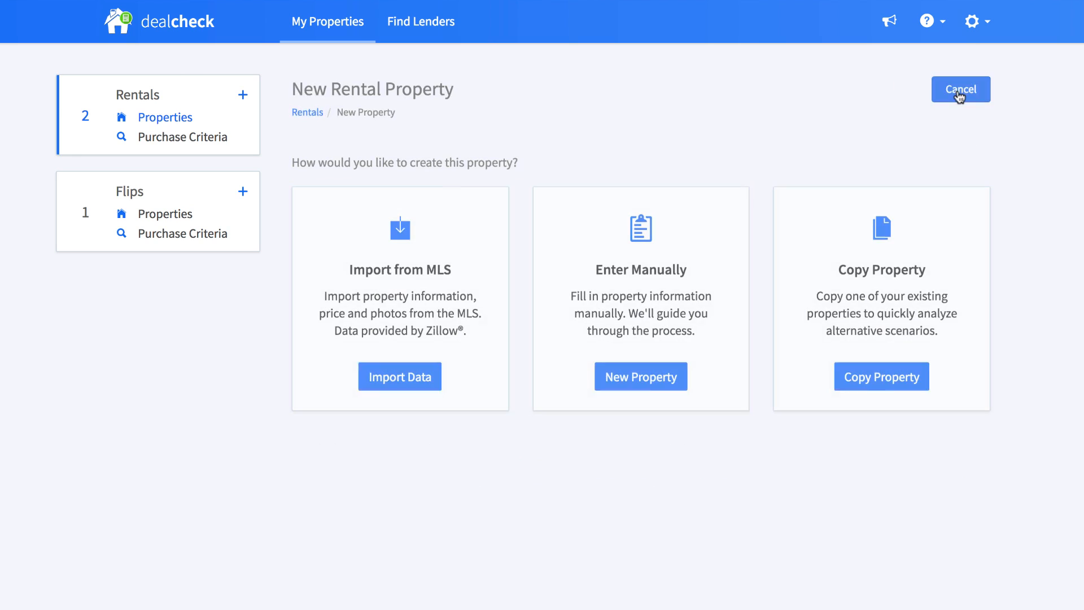
pyautogui.click(651, 378)
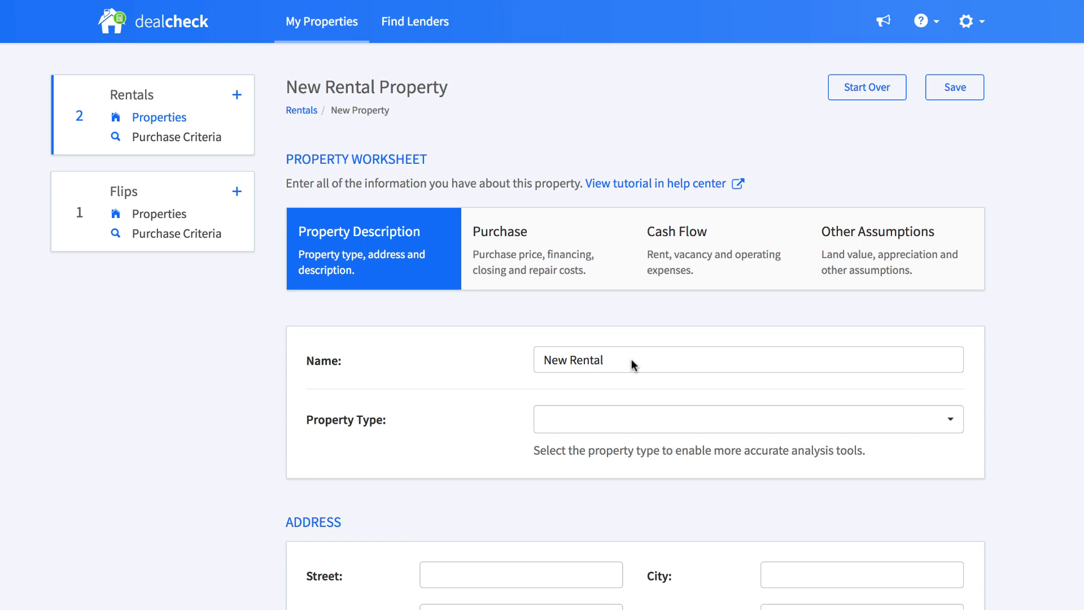
# Name the new rental after its street address and set the property type to House
pyautogui.moveTo(631, 358); pyautogui.dragTo(428, 362)
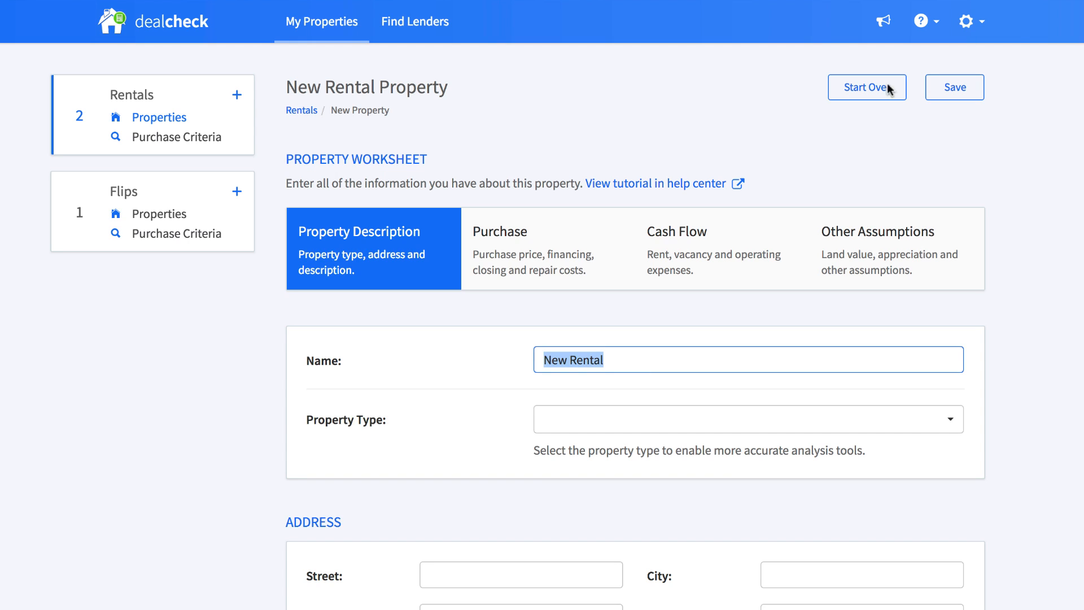
pyautogui.write('123 Main S')
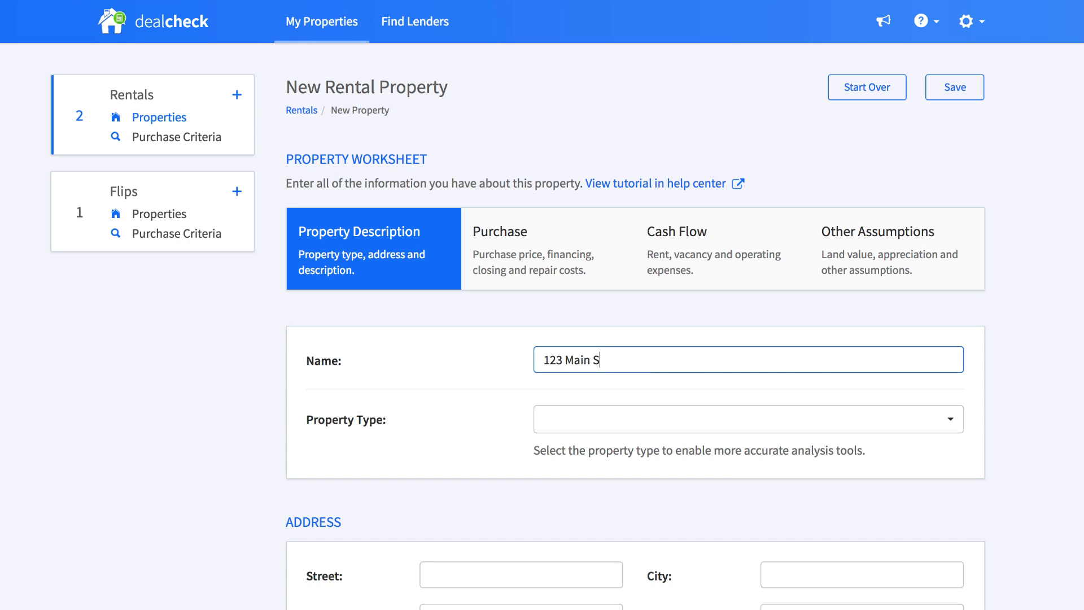
pyautogui.write('treet')
pyautogui.click(954, 418)
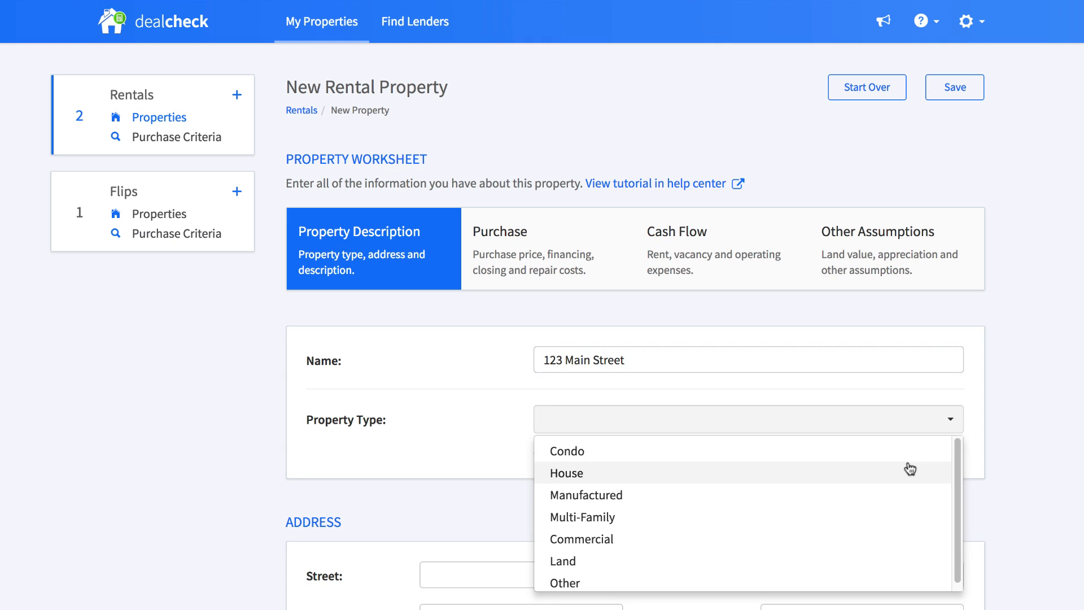
pyautogui.scroll(1, 911, 470)
pyautogui.click(587, 474)
# Fill in the property's street, city, state and ZIP code in the address section
pyautogui.click(541, 544)
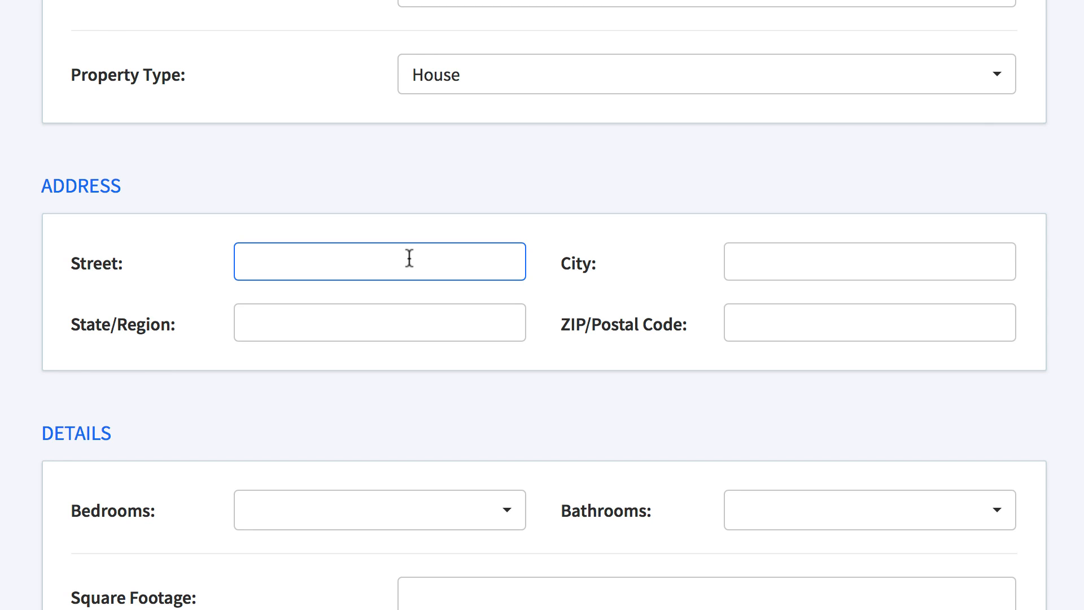
pyautogui.write('123 Anywhere Street')
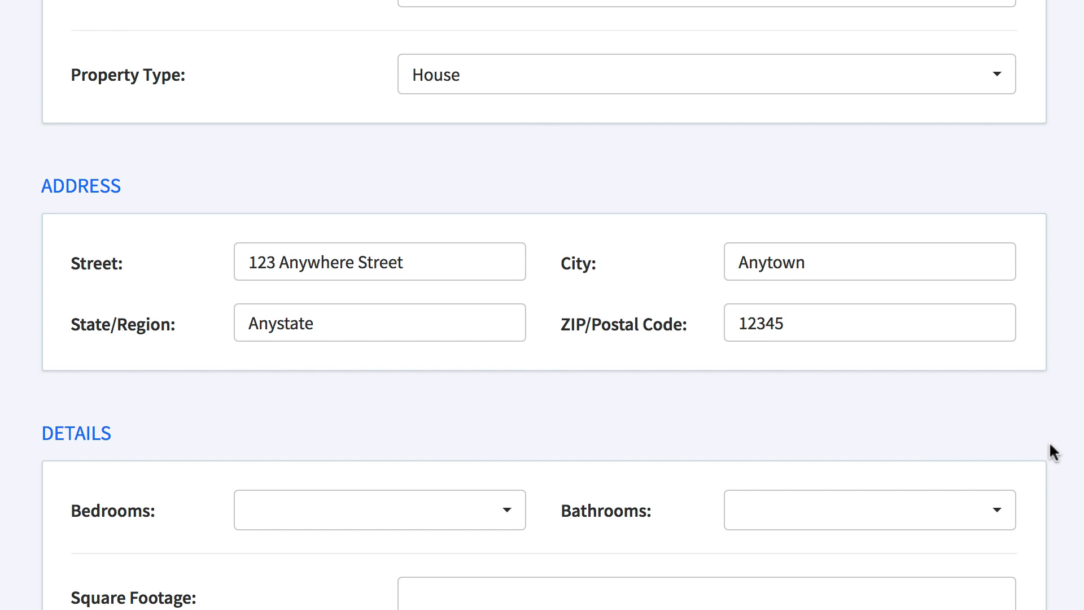
# Set the property details to 2 bedrooms, 1 bathroom and a square footage of 700
pyautogui.scroll(-6, 1004, 428)
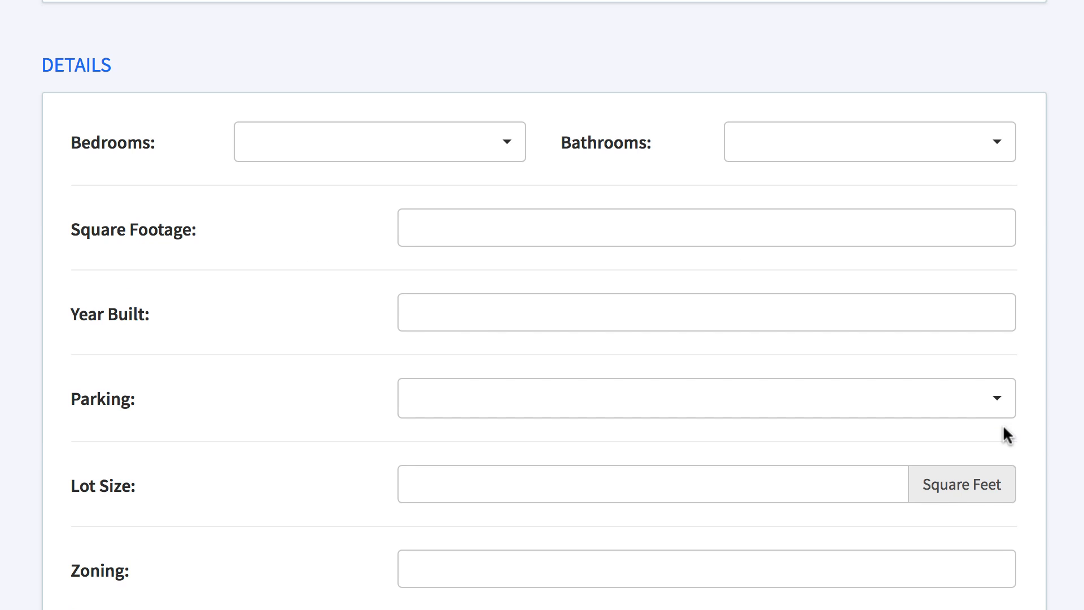
pyautogui.click(498, 146)
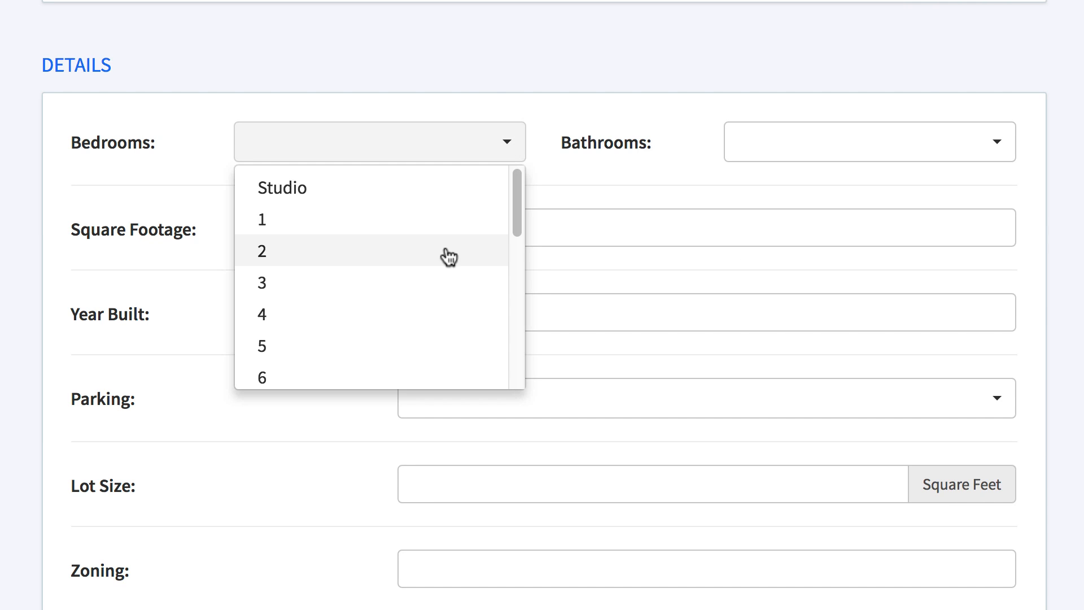
pyautogui.click(445, 256)
pyautogui.click(968, 151)
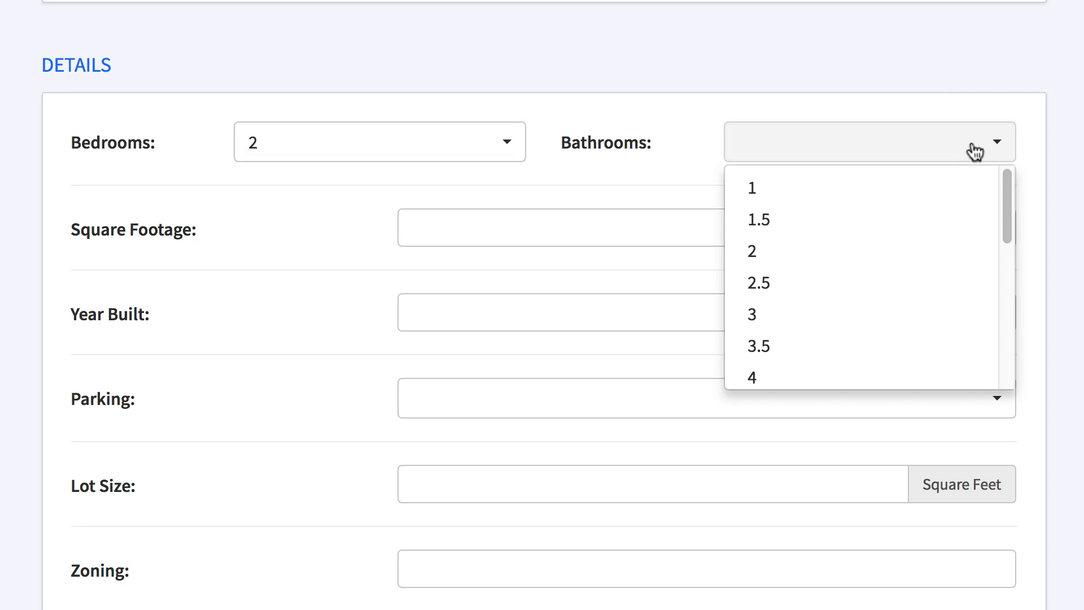
pyautogui.click(940, 183)
pyautogui.click(958, 219)
pyautogui.write('700')
pyautogui.press('Tab')
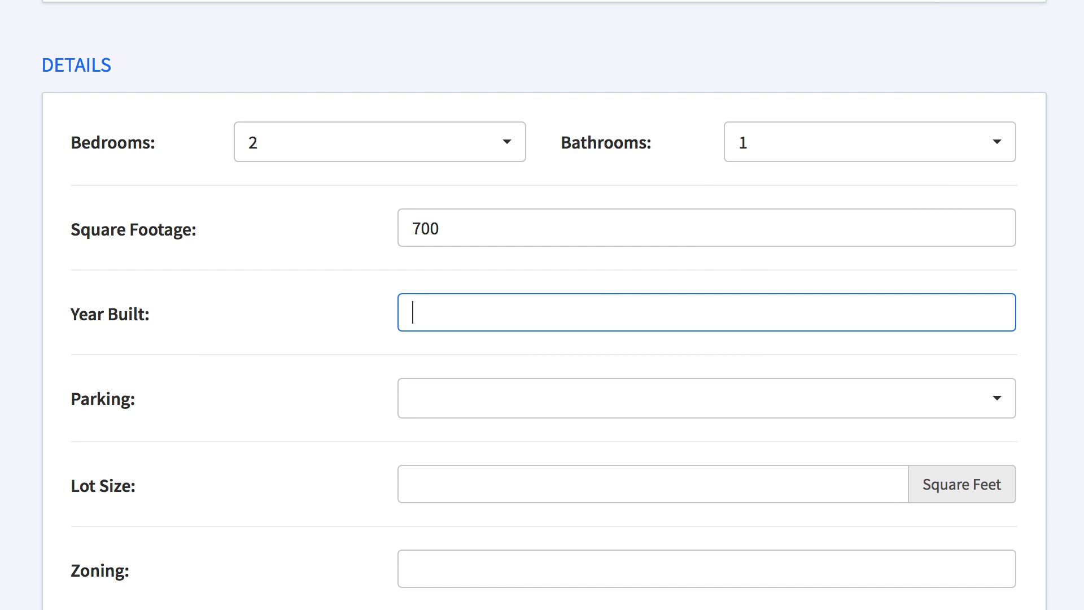
# Set the year built to 1920, parking to Garage and the lot size to 10,000 square feet
pyautogui.write('1920')
pyautogui.press('Tab')
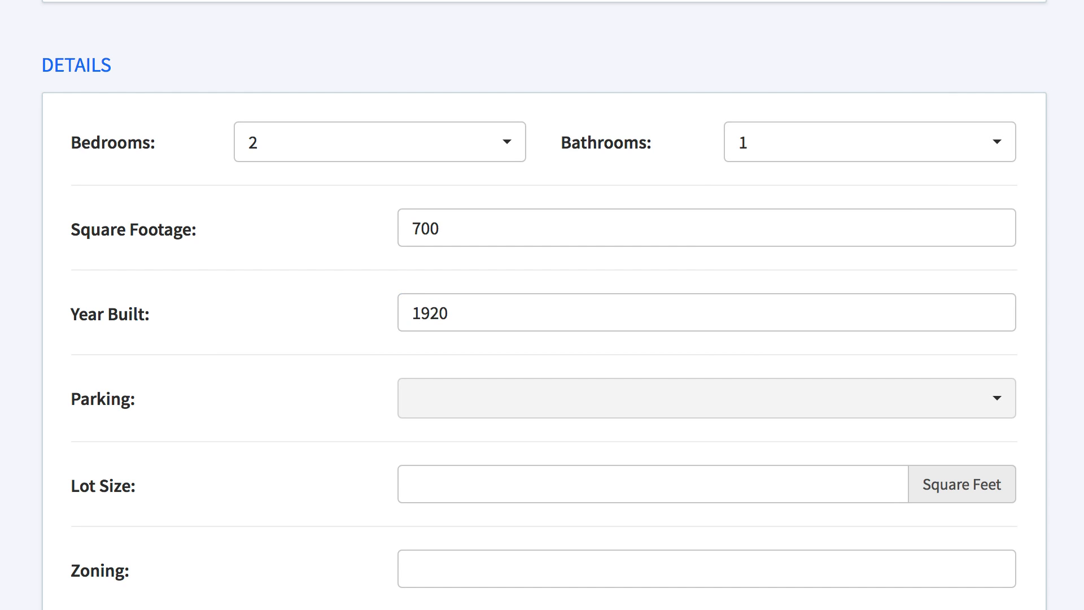
pyautogui.click(998, 400)
pyautogui.click(660, 481)
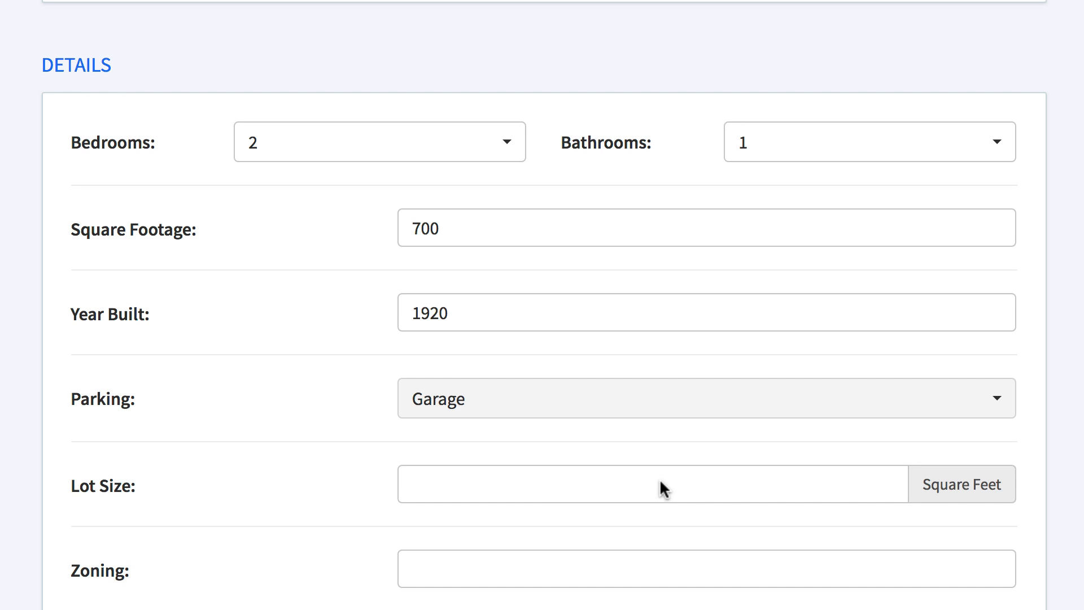
pyautogui.click(663, 489)
pyautogui.write('10,000')
pyautogui.press('Tab')
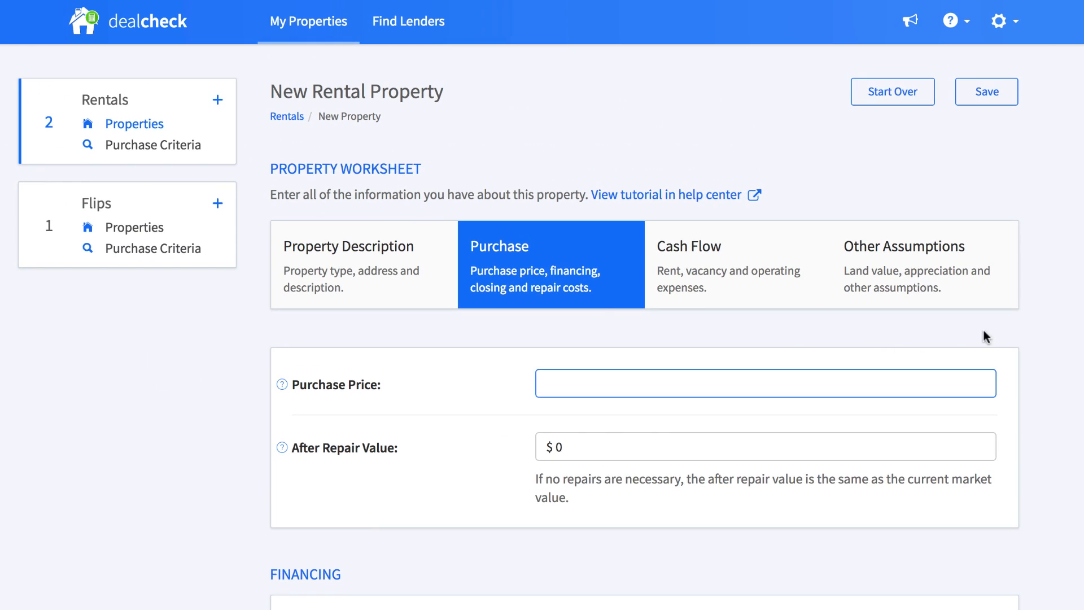
# Enter a purchase price of $27,500 and an after repair value of $80,000
pyautogui.write('27500')
pyautogui.press('Tab')
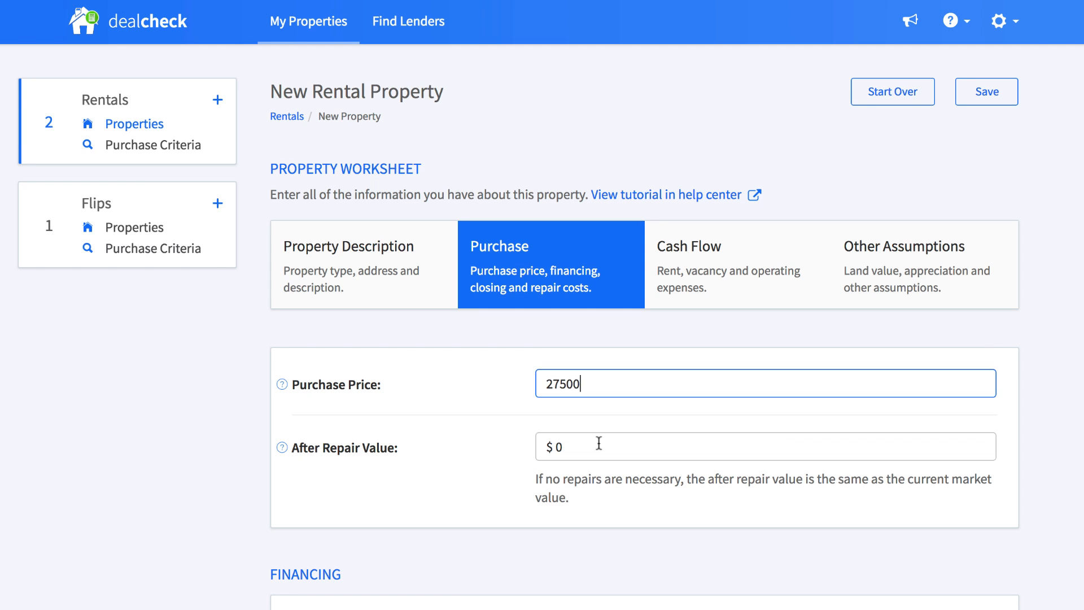
pyautogui.click(600, 443)
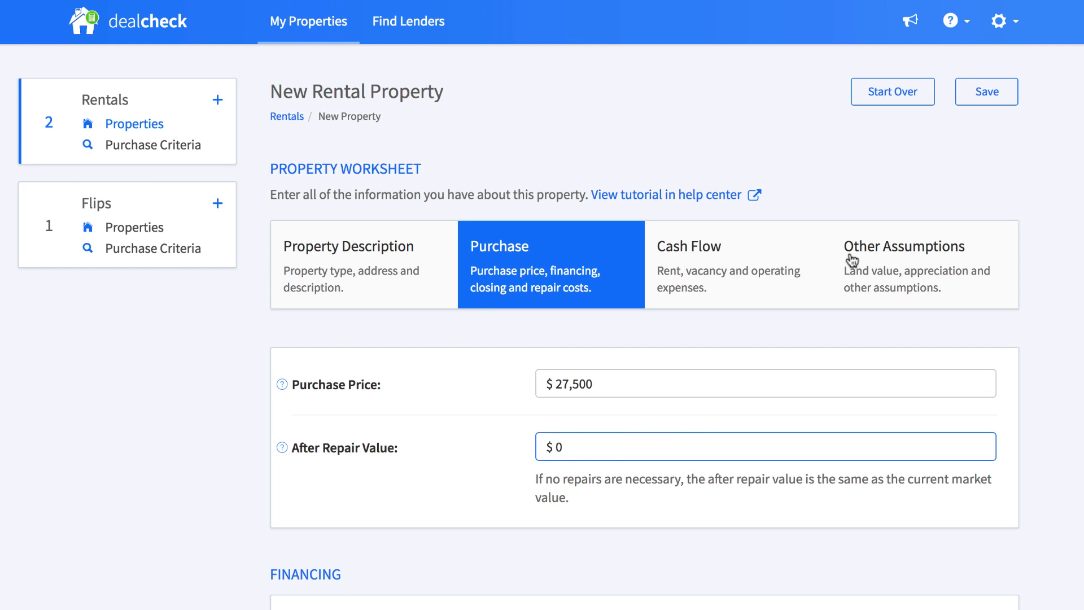
pyautogui.write('80000')
pyautogui.press('Tab')
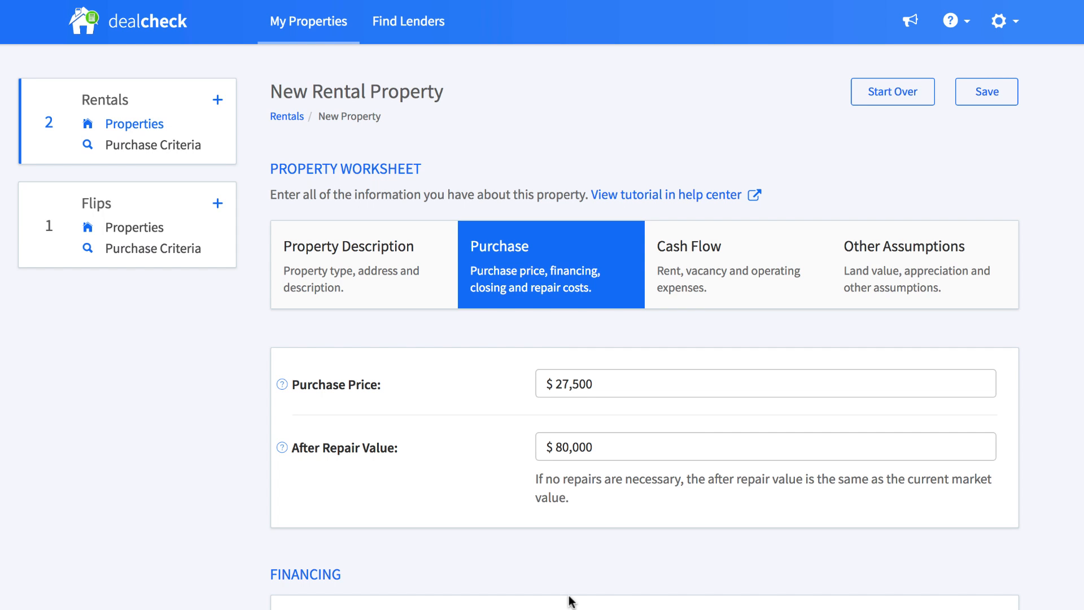
# Turn off financing for a cash purchase and set the total purchase costs to 5% of the price
pyautogui.scroll(-2, 554, 564)
pyautogui.scroll(-5, 554, 563)
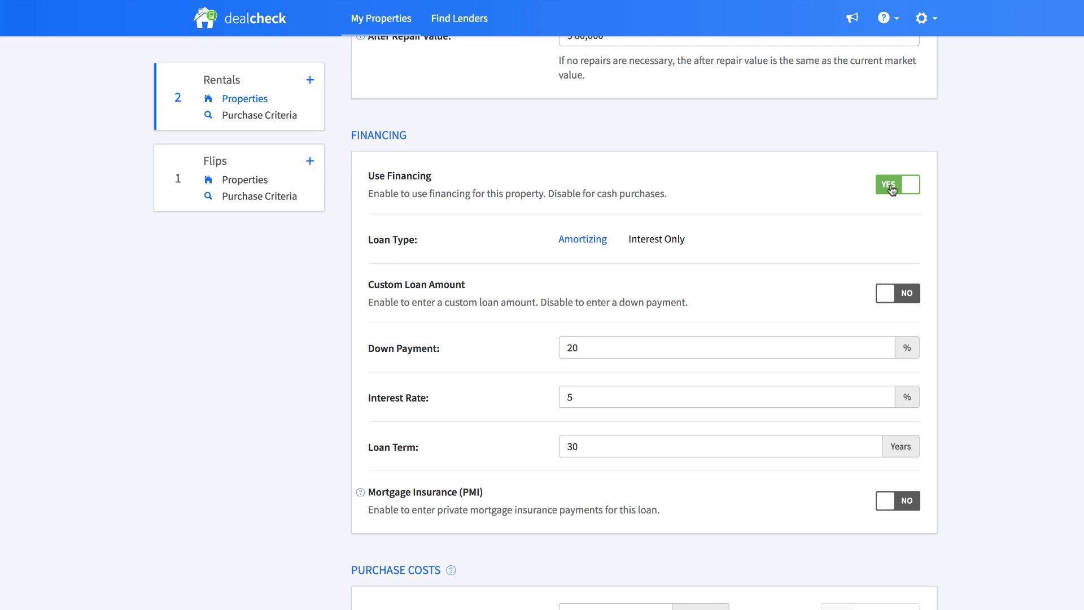
pyautogui.click(891, 189)
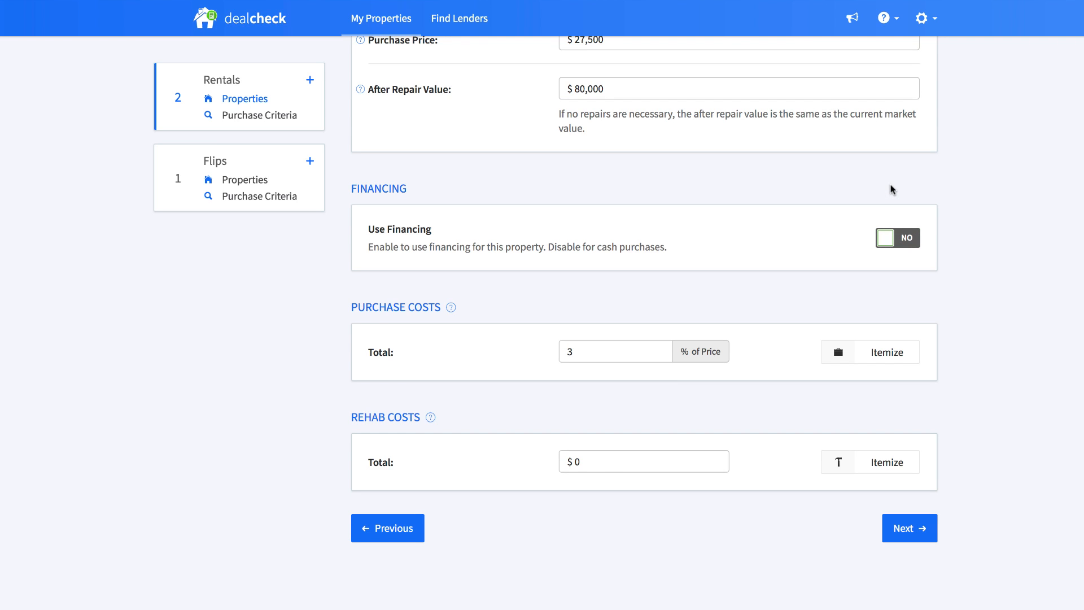
pyautogui.click(659, 353)
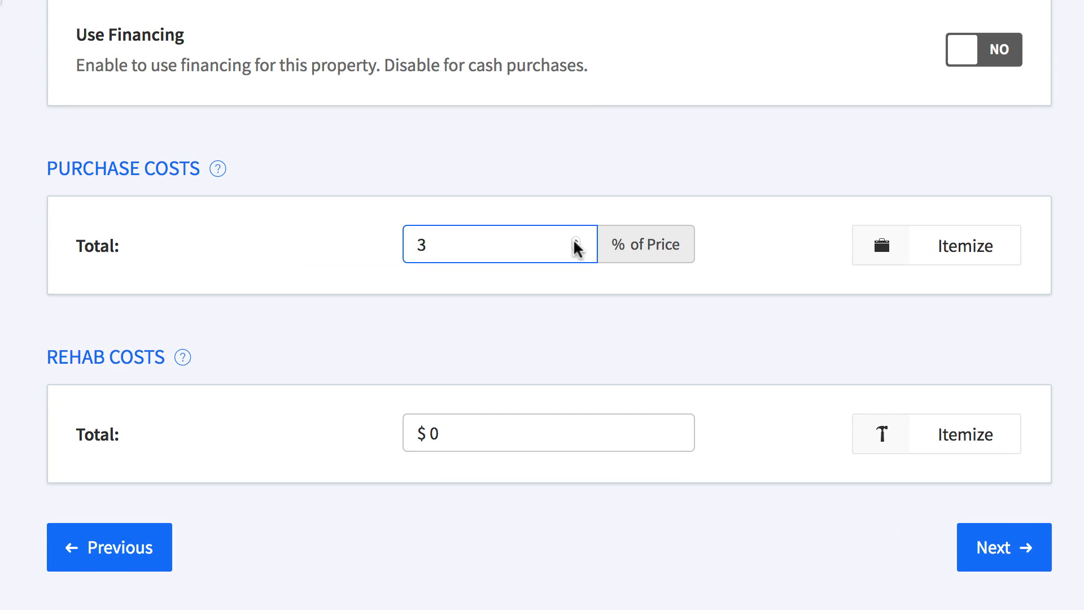
pyautogui.click(576, 241)
pyautogui.click(576, 240)
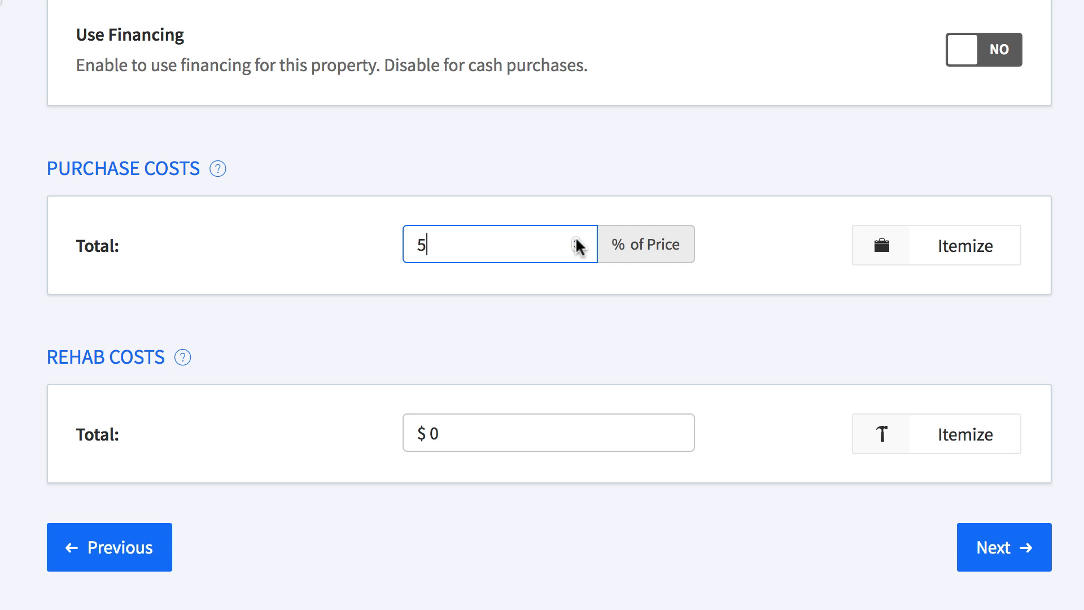
pyautogui.click(651, 246)
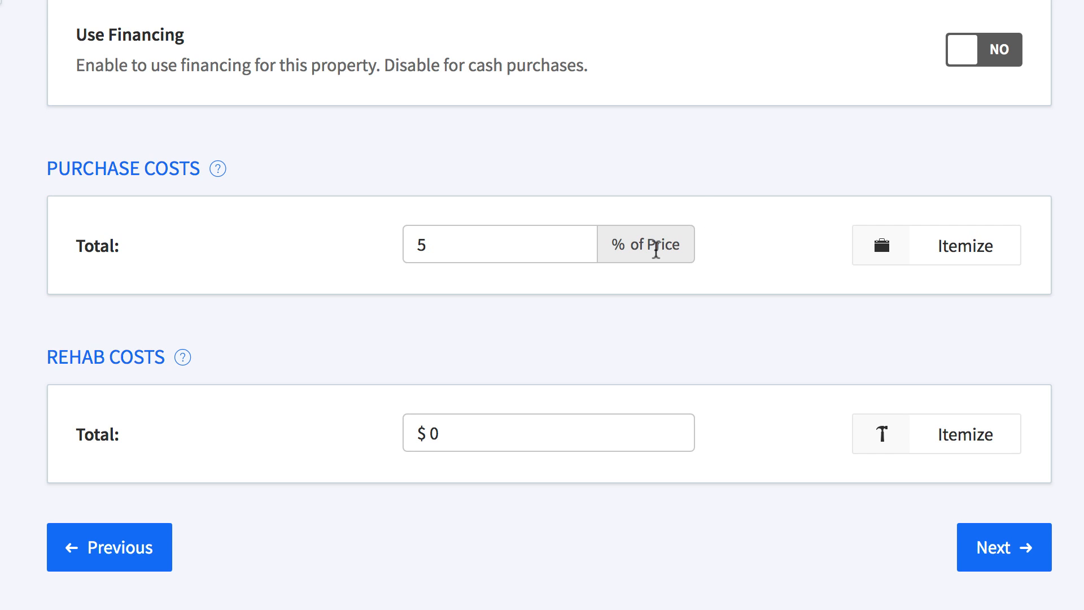
# Itemize the purchase costs with $500 for the appraisal and $500 for the home inspection
pyautogui.click(977, 245)
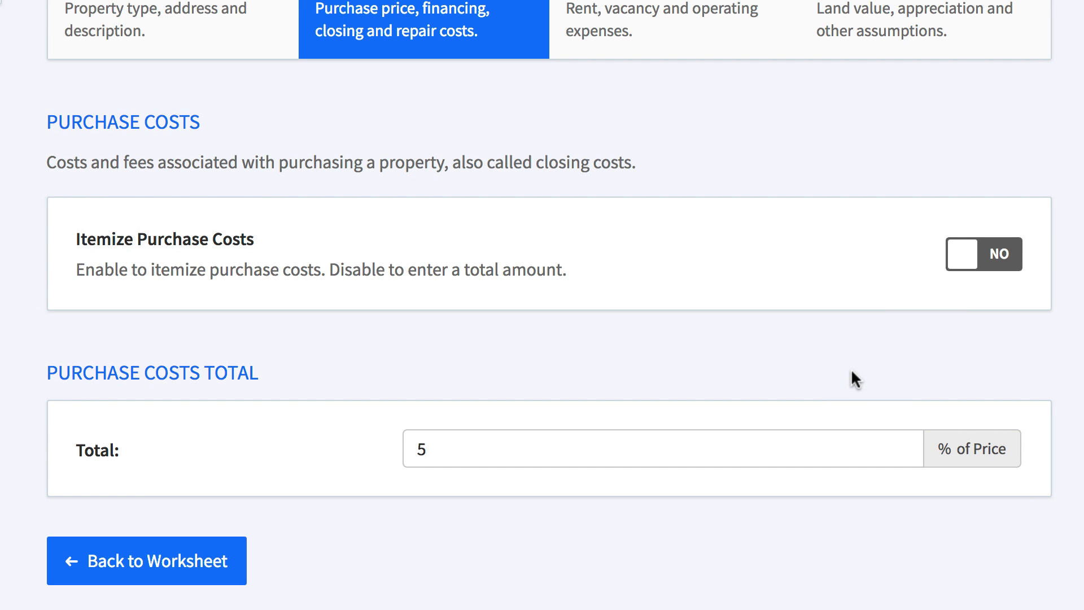
pyautogui.click(971, 250)
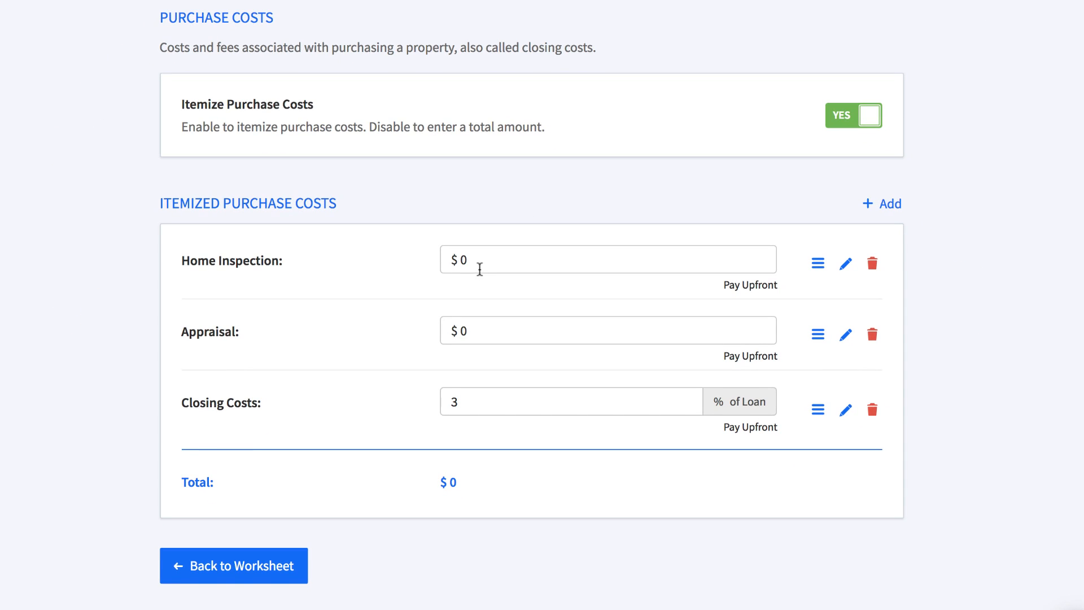
pyautogui.click(481, 328)
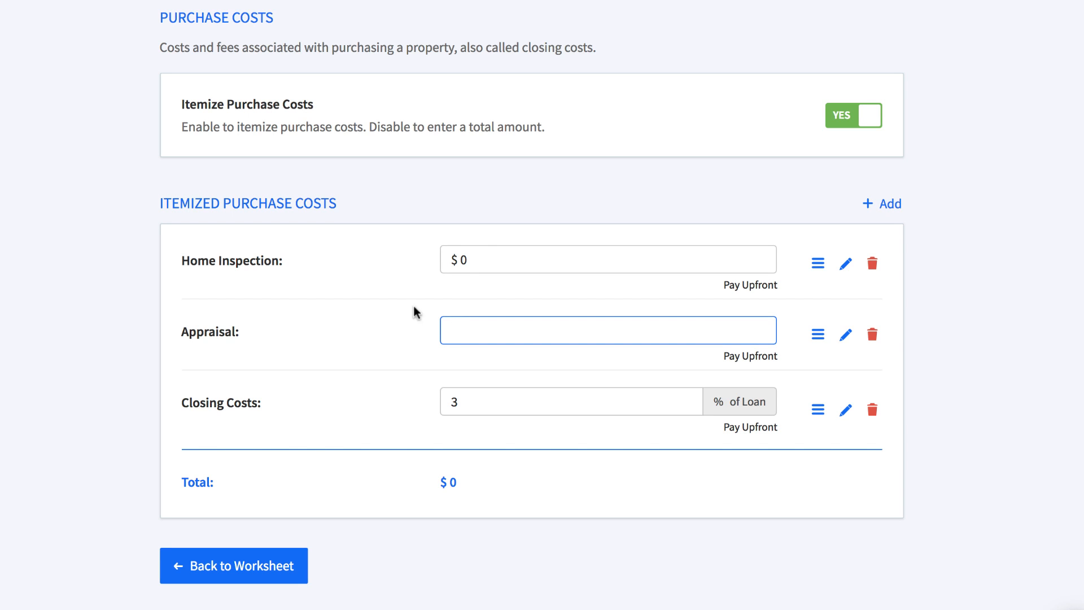
pyautogui.write('500')
pyautogui.click(520, 262)
pyautogui.write('500')
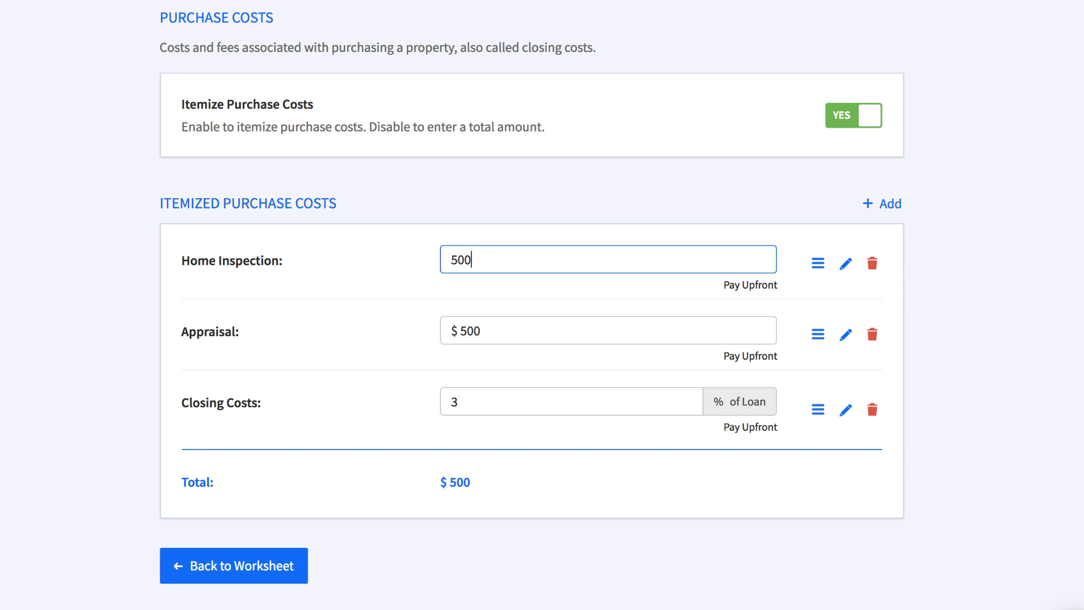
pyautogui.click(932, 316)
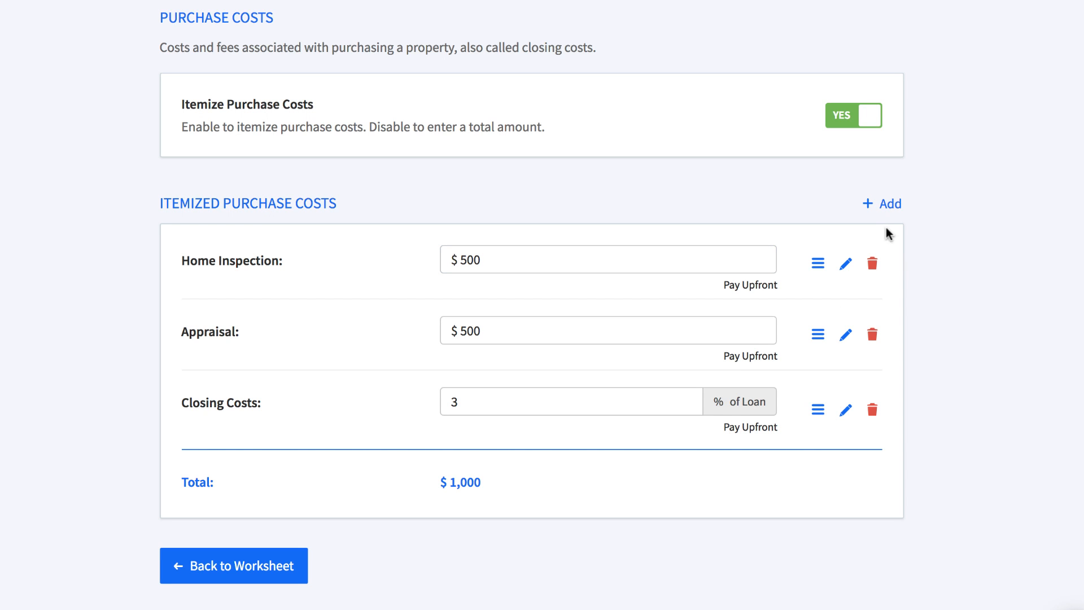
# Add a purchase cost item named Survey with a set amount of $350
pyautogui.click(887, 204)
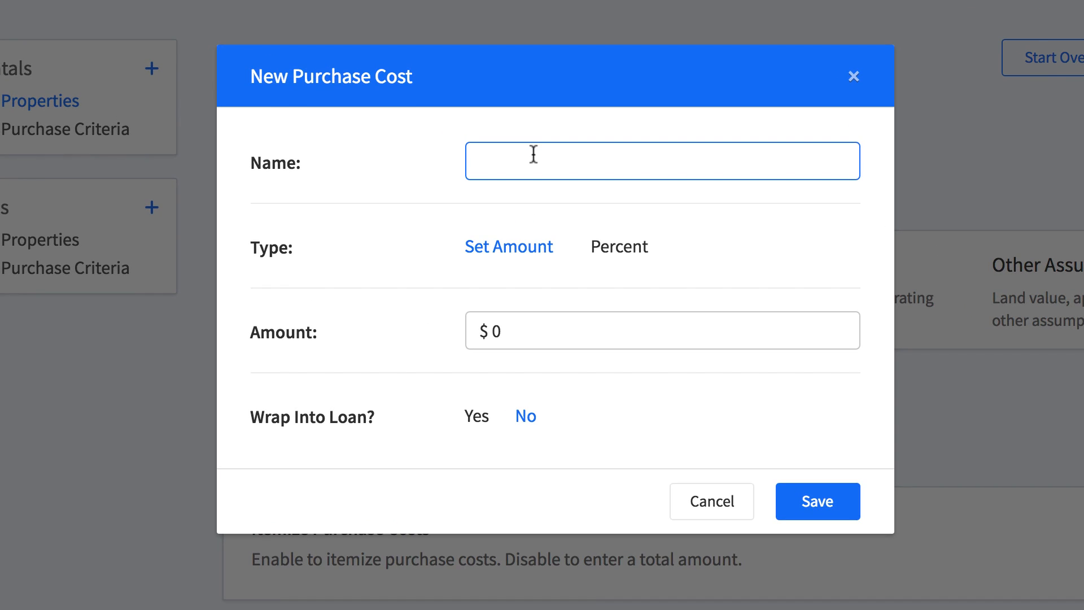
pyautogui.write('Survey')
pyautogui.press('Tab')
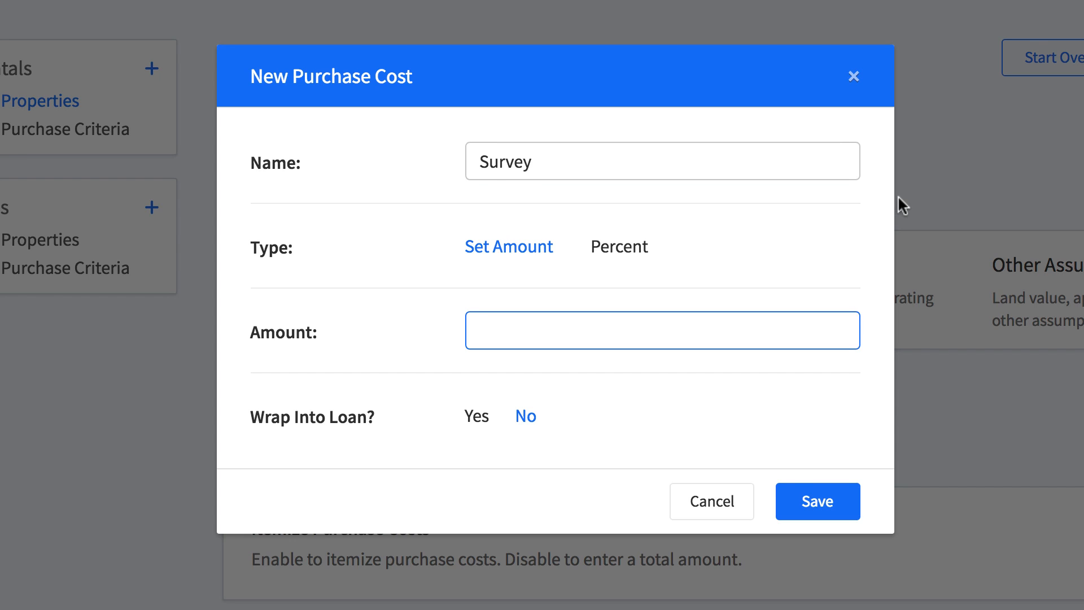
pyautogui.write('350')
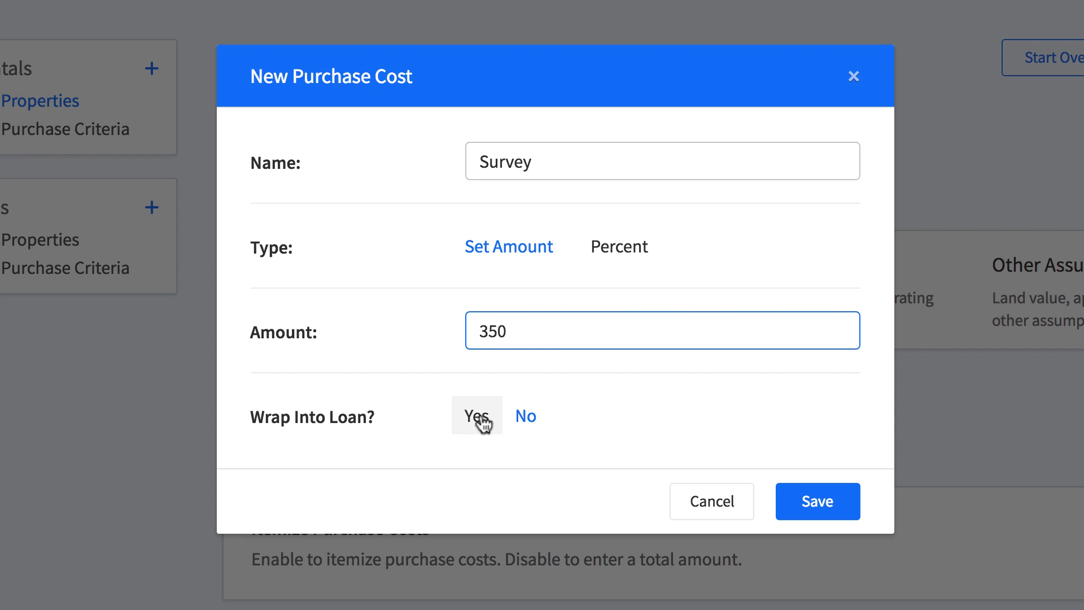
pyautogui.click(812, 503)
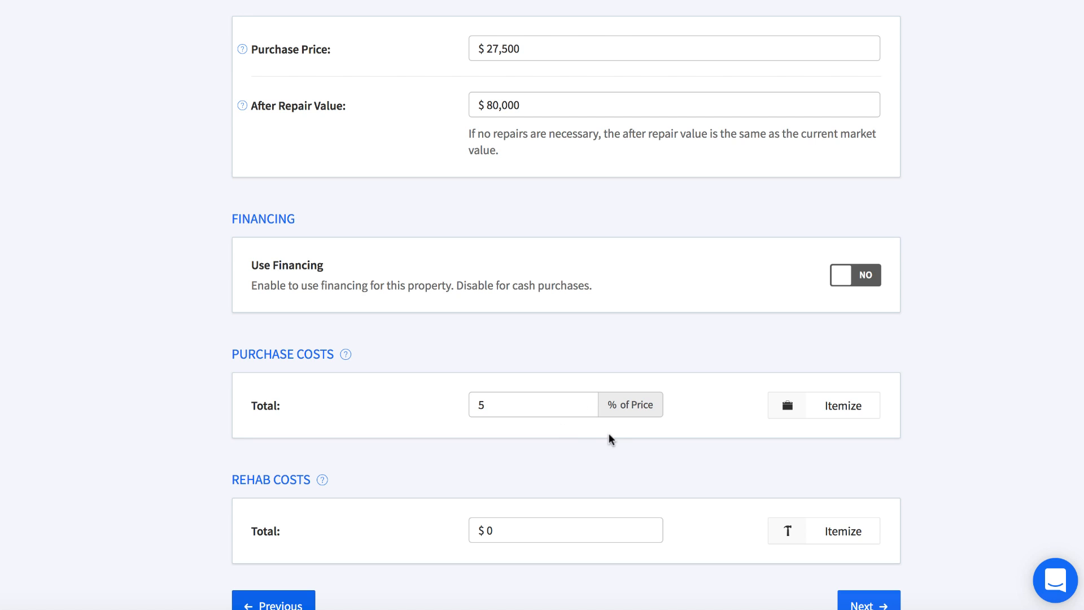
# Set the total rehab costs on the purchase worksheet to $2,500
pyautogui.scroll(-3, 613, 438)
pyautogui.click(537, 371)
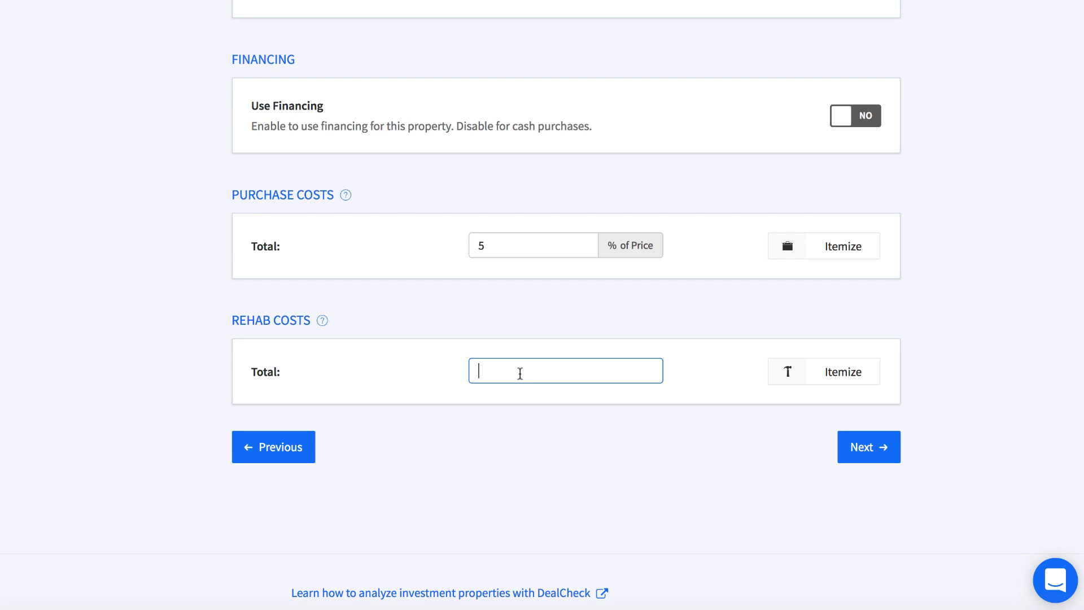
pyautogui.write('2500')
pyautogui.click(629, 482)
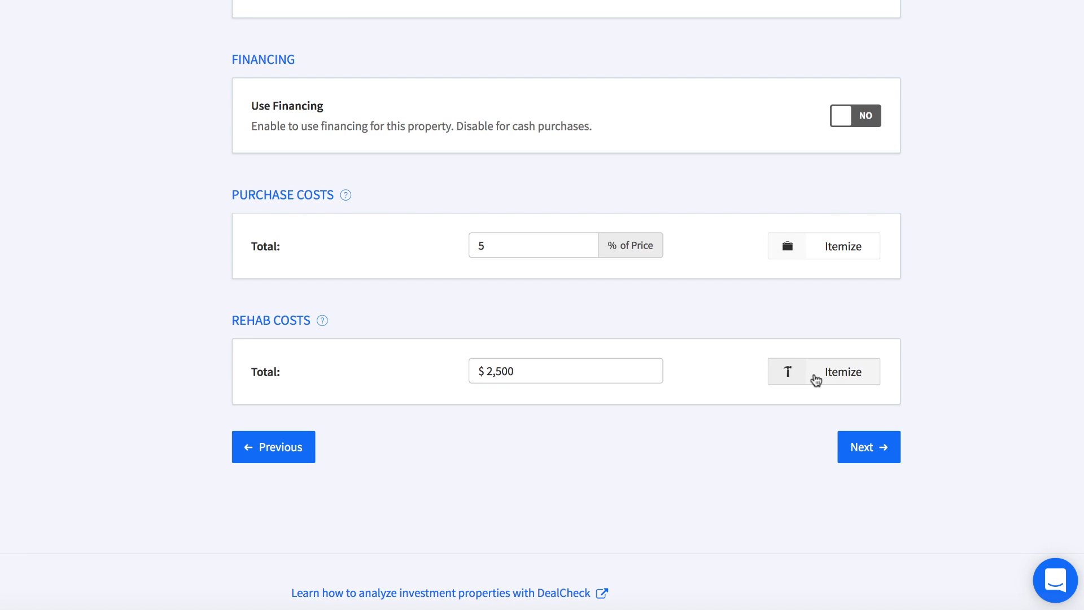
# Try itemizing the rehab costs, switch itemizing off again and return to the worksheet
pyautogui.click(816, 378)
pyautogui.click(856, 112)
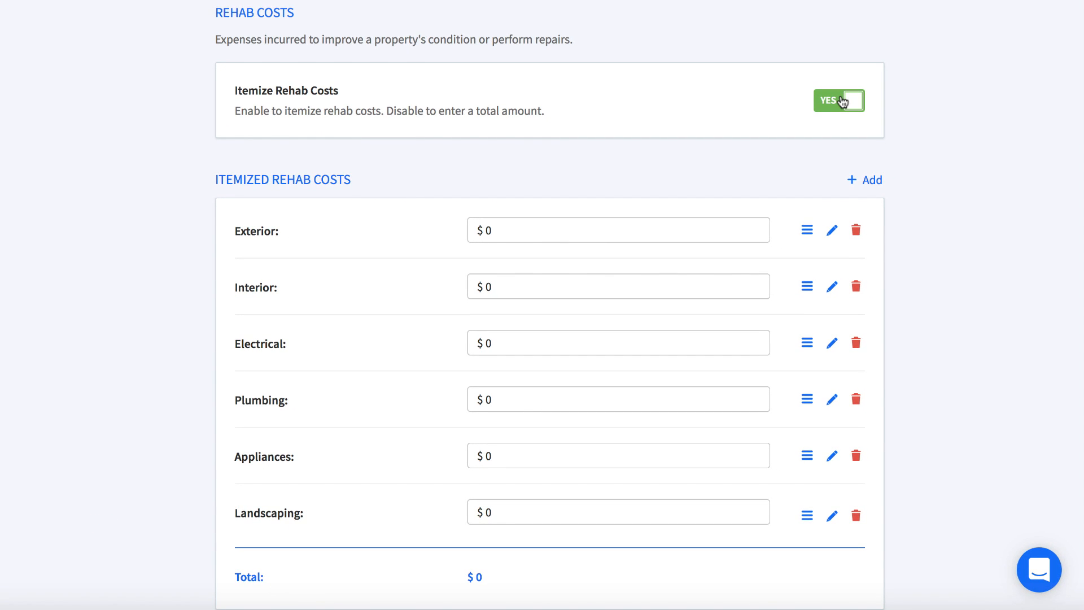
pyautogui.click(834, 105)
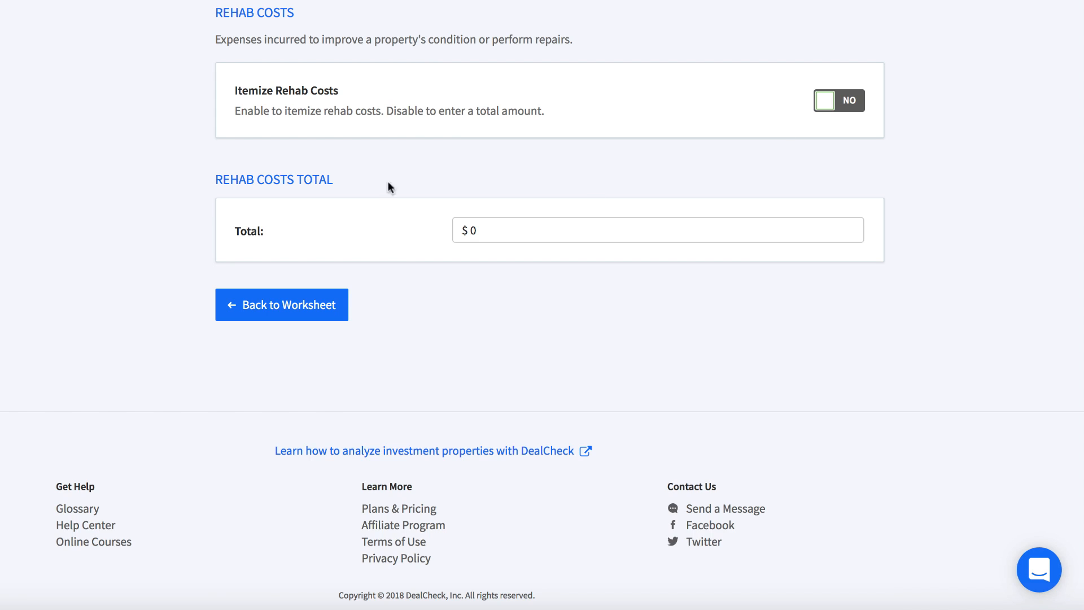
pyautogui.click(315, 312)
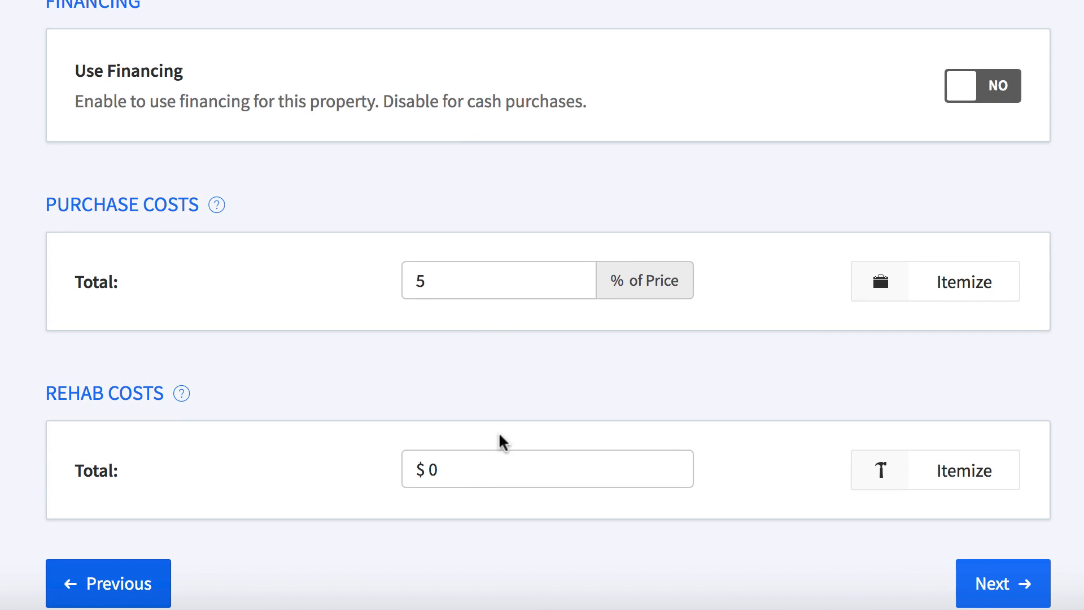
# Set the total rehab costs to $2,500 and continue to the Cash Flow section of the worksheet
pyautogui.click(502, 461)
pyautogui.write('2500')
pyautogui.click(966, 596)
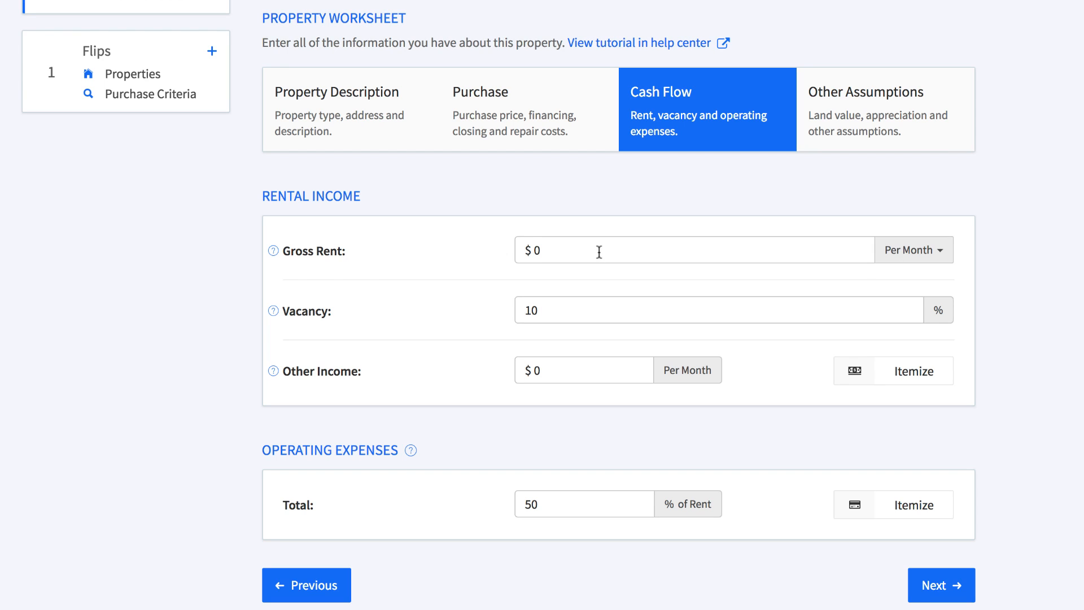
# Set the gross rent to $750 per month in the rental income section and check the vacancy rate
pyautogui.click(599, 252)
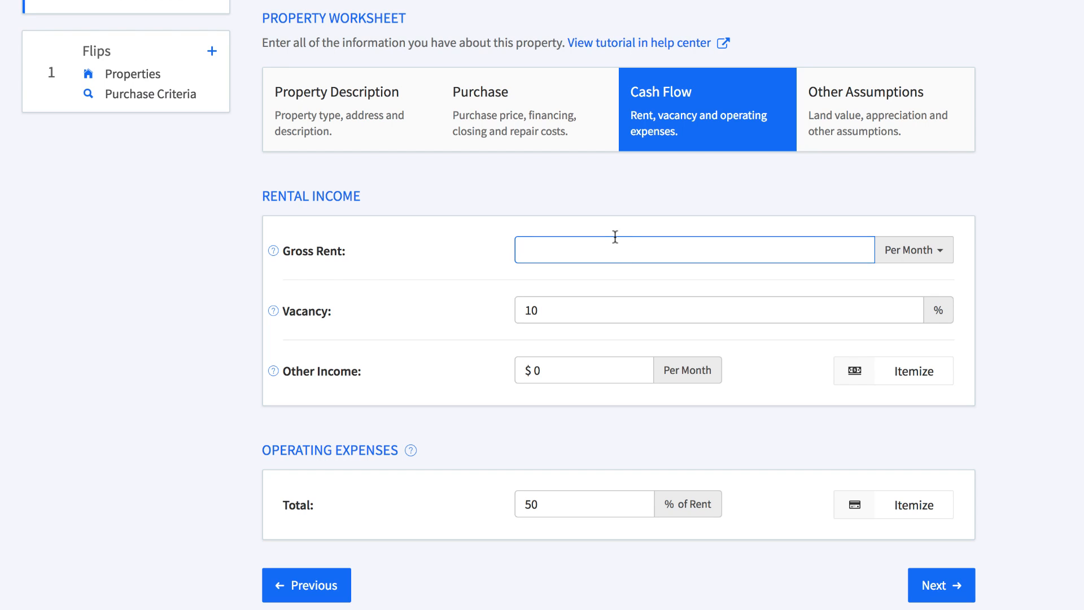
pyautogui.write('750')
pyautogui.click(1043, 305)
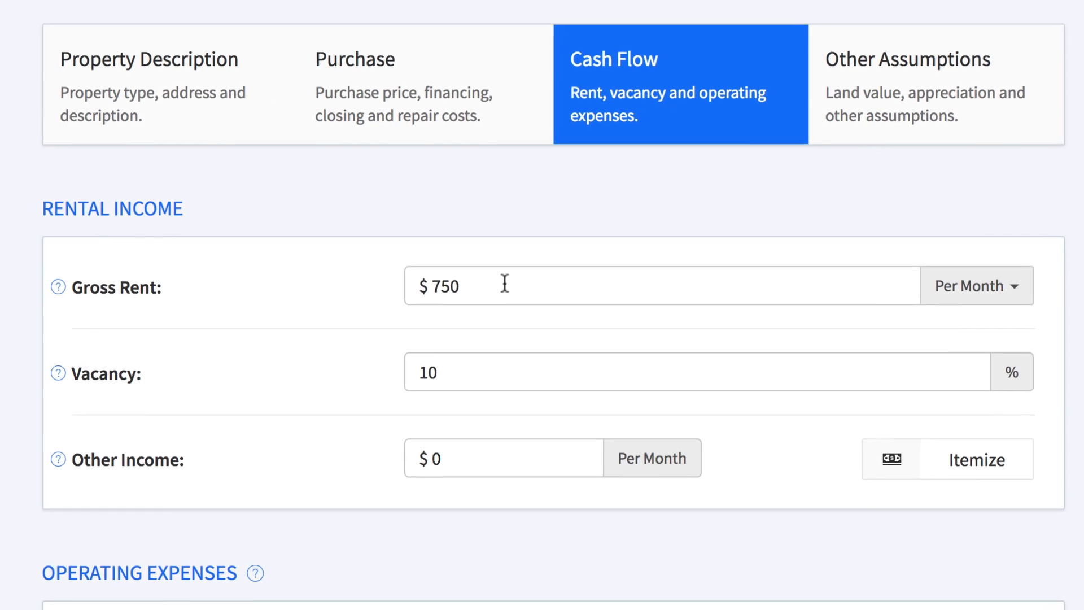
pyautogui.click(555, 262)
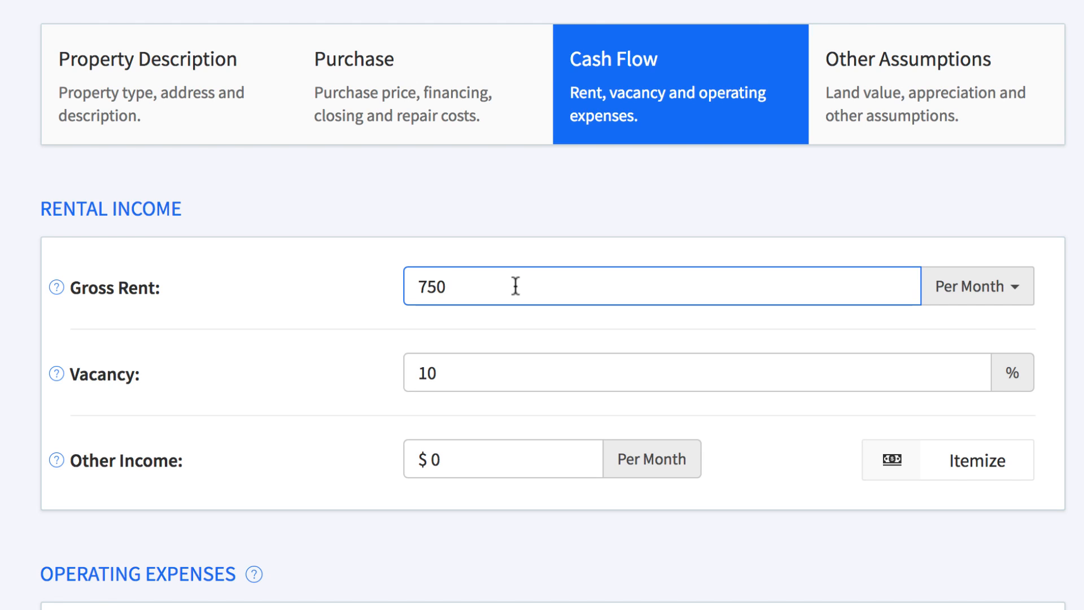
pyautogui.click(557, 370)
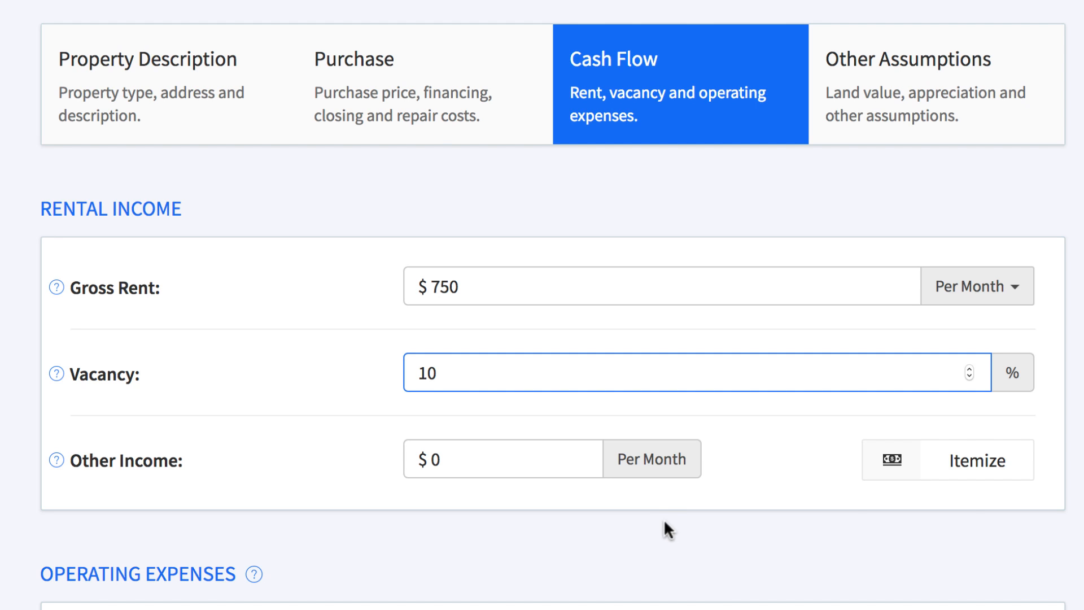
# Try itemizing the other income, switch itemizing off again and return to the worksheet
pyautogui.click(982, 481)
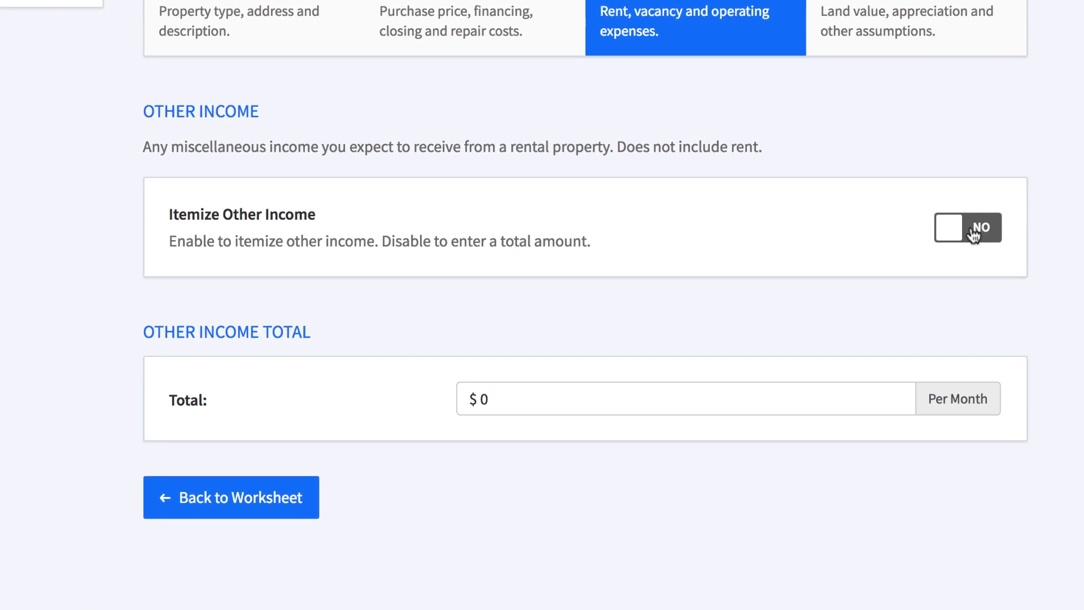
pyautogui.click(974, 232)
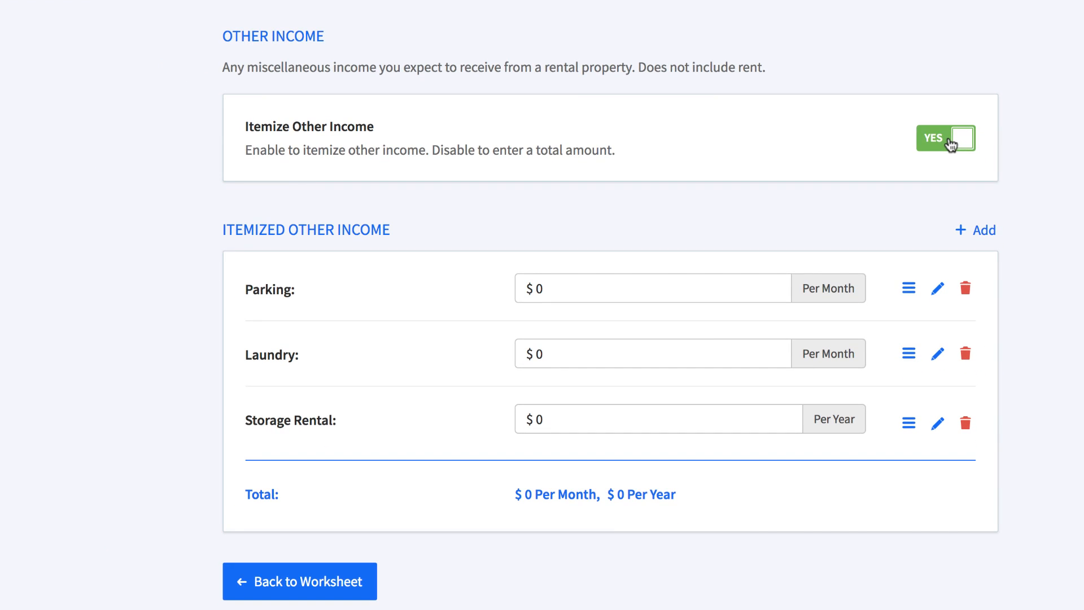
pyautogui.click(952, 145)
pyautogui.click(320, 383)
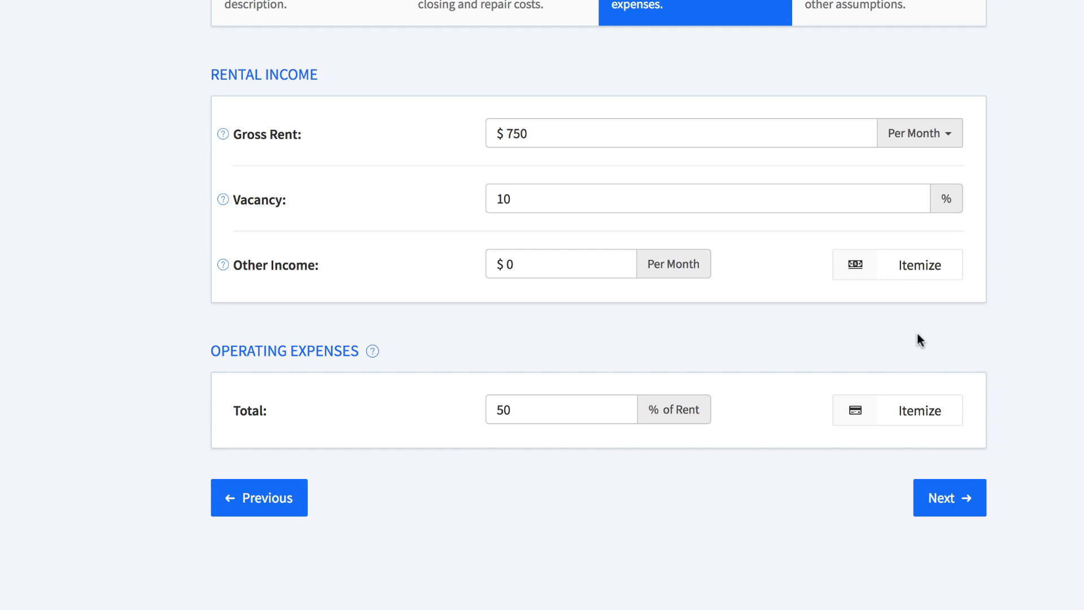
# Itemize the operating expenses with property taxes of $1,464 per year and insurance of $553 per year
pyautogui.click(909, 418)
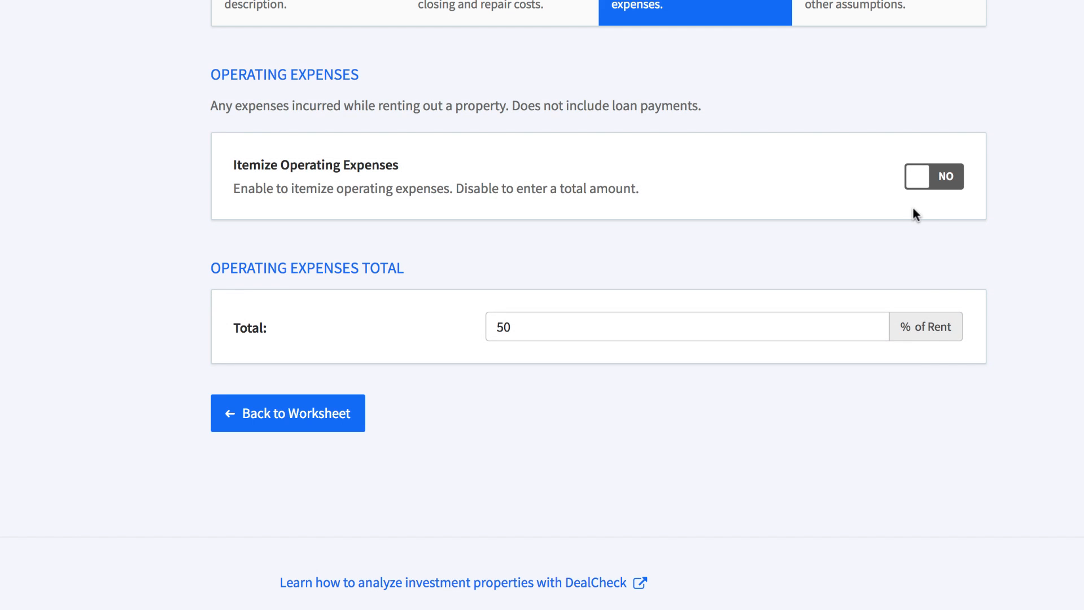
pyautogui.click(921, 178)
pyautogui.scroll(-3, 678, 169)
pyautogui.click(706, 166)
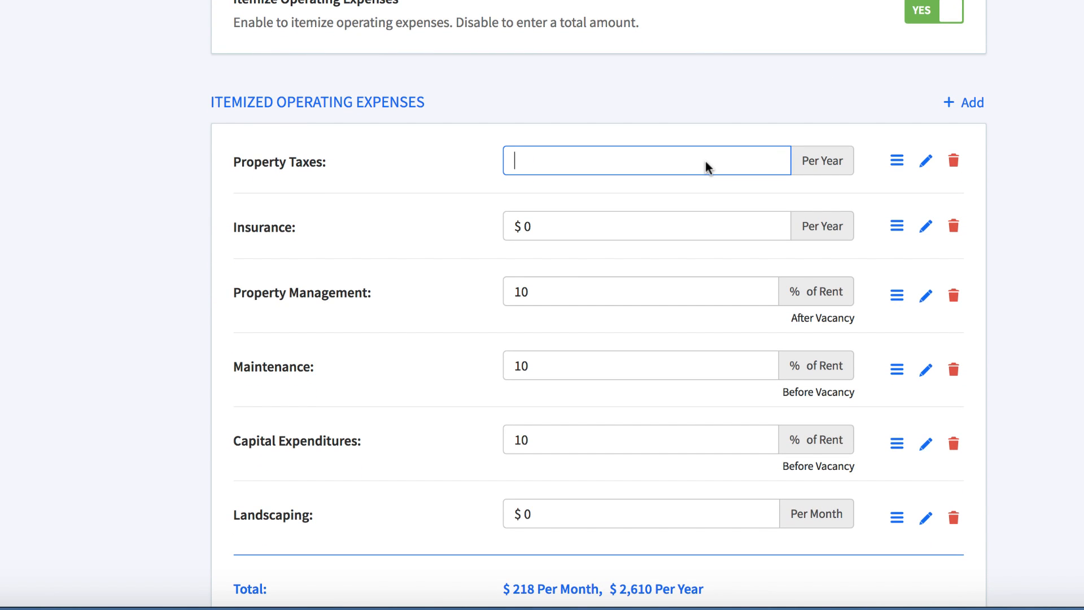
pyautogui.write('1464')
pyautogui.click(588, 233)
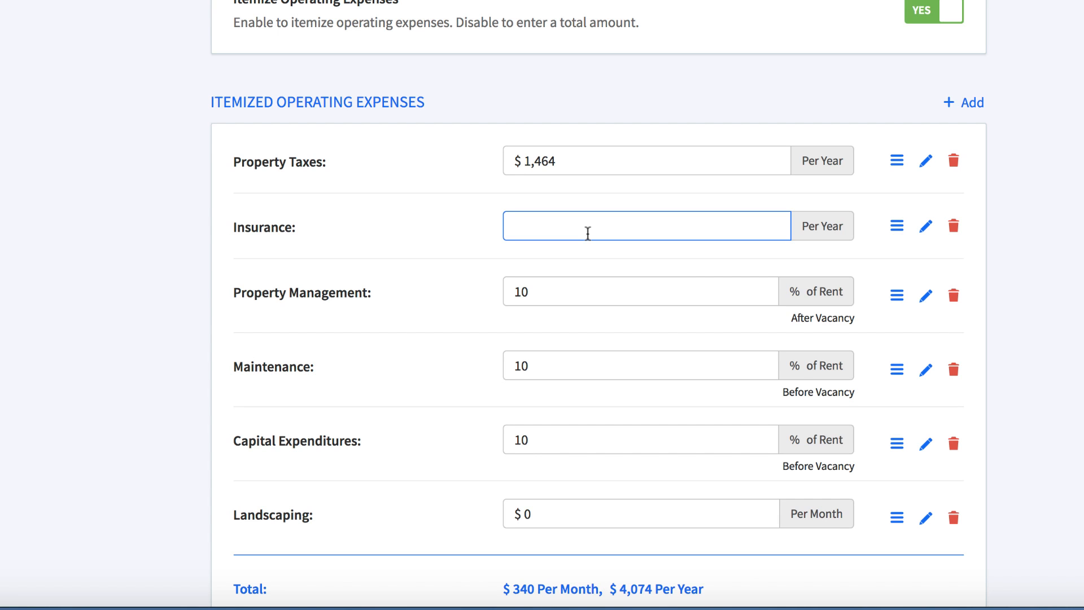
pyautogui.write('553')
pyautogui.click(701, 99)
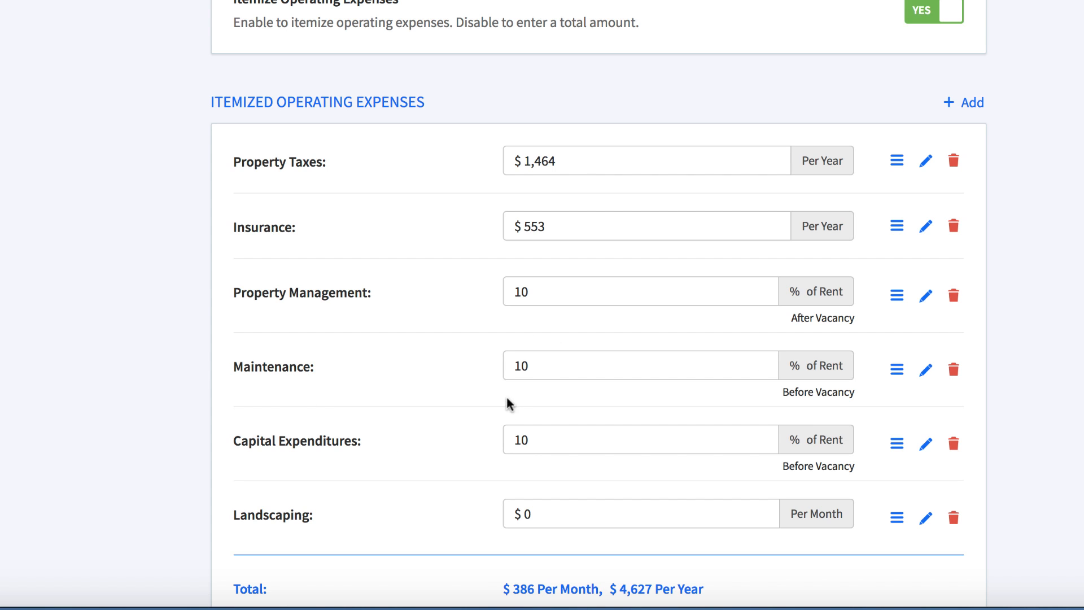
# Remove the Capital Expenditures item from the itemized operating expenses
pyautogui.click(549, 441)
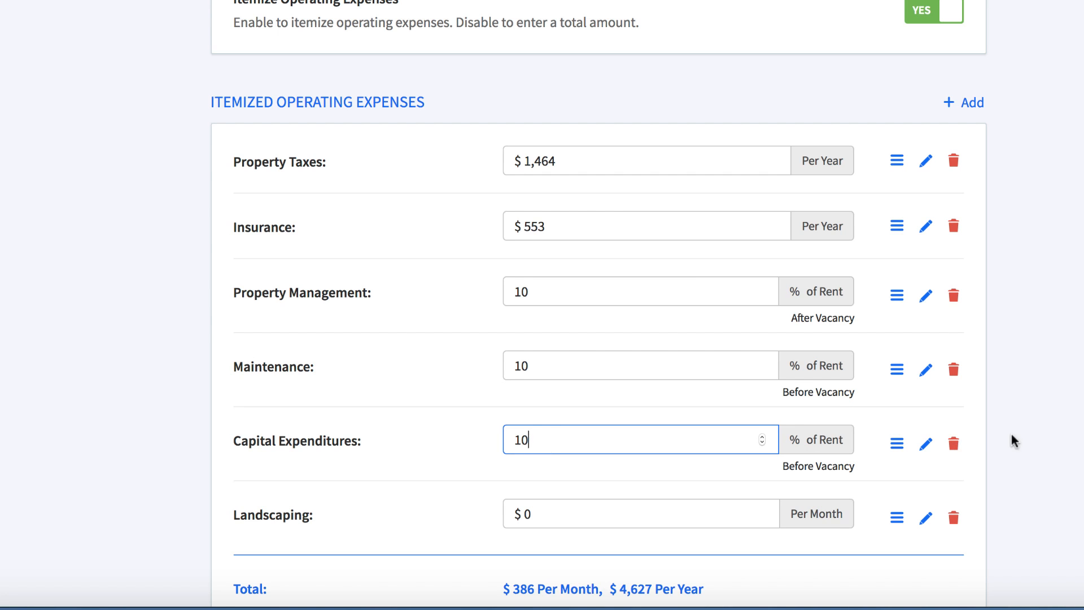
pyautogui.click(955, 445)
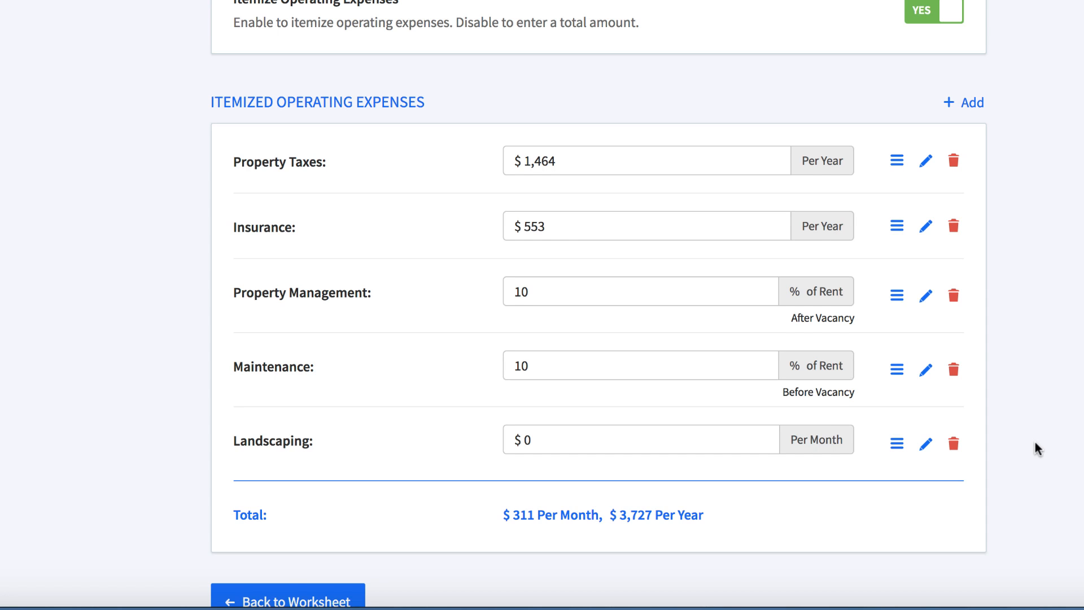
pyautogui.scroll(-1, 1037, 444)
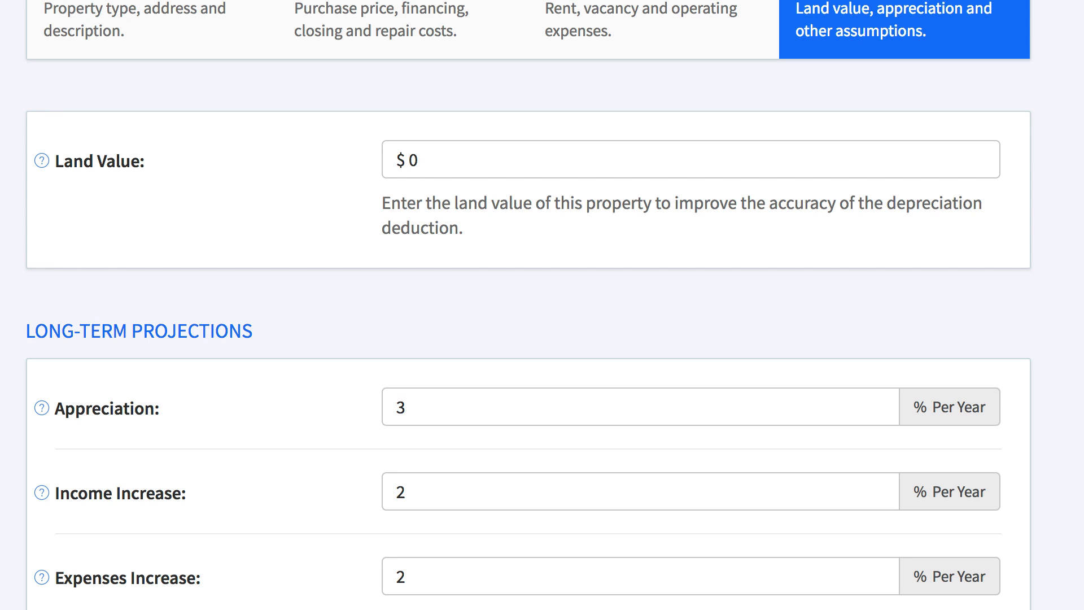
# Set the property's land value to $5,000 in the Other Assumptions section
pyautogui.click(468, 145)
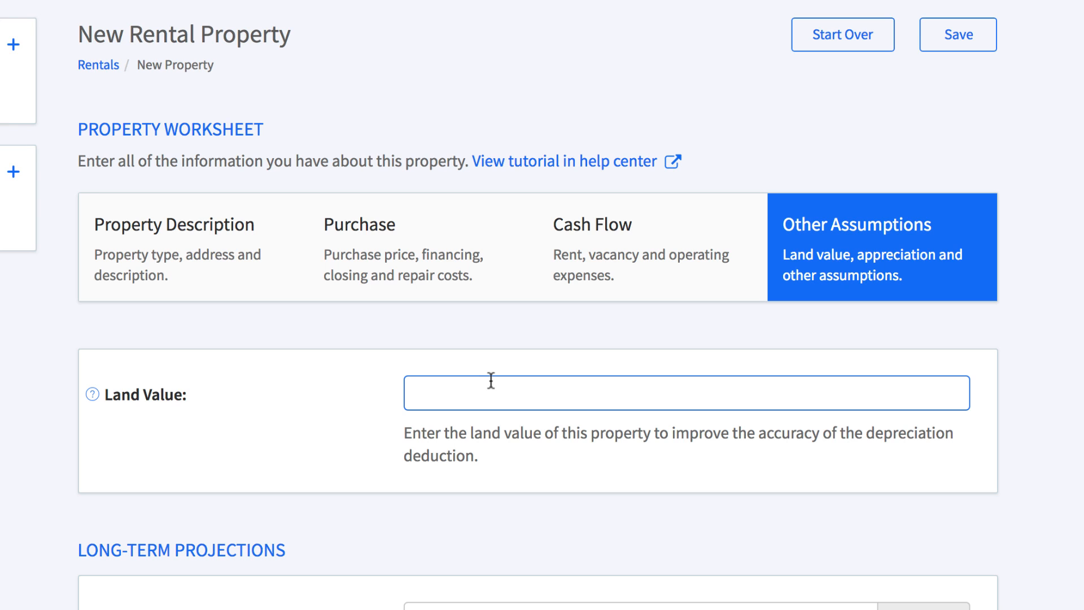
pyautogui.write('5000')
pyautogui.scroll(-6, 460, 322)
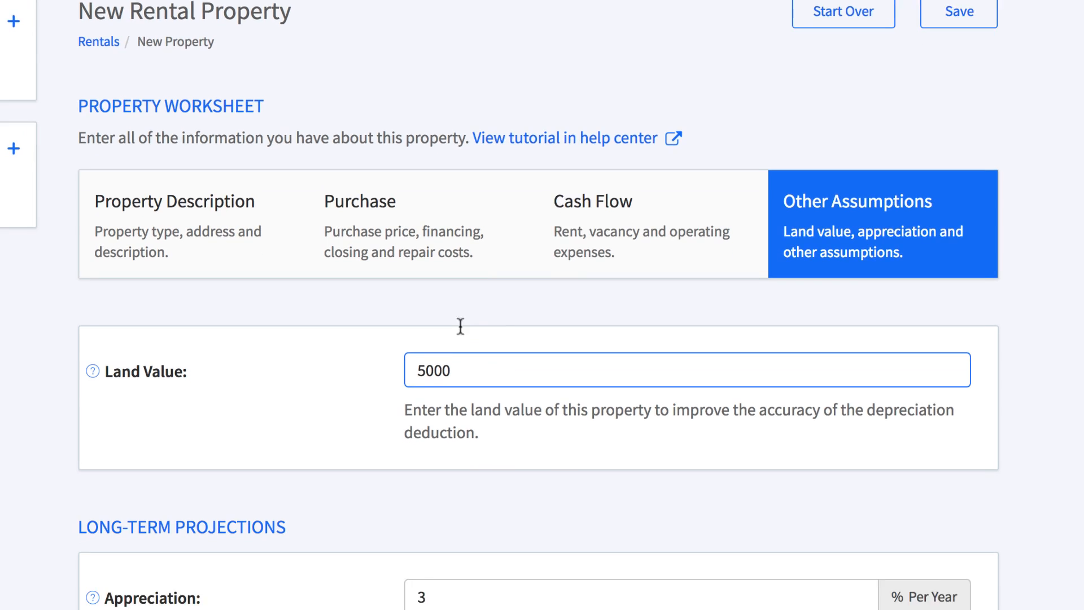
pyautogui.scroll(-2, 477, 287)
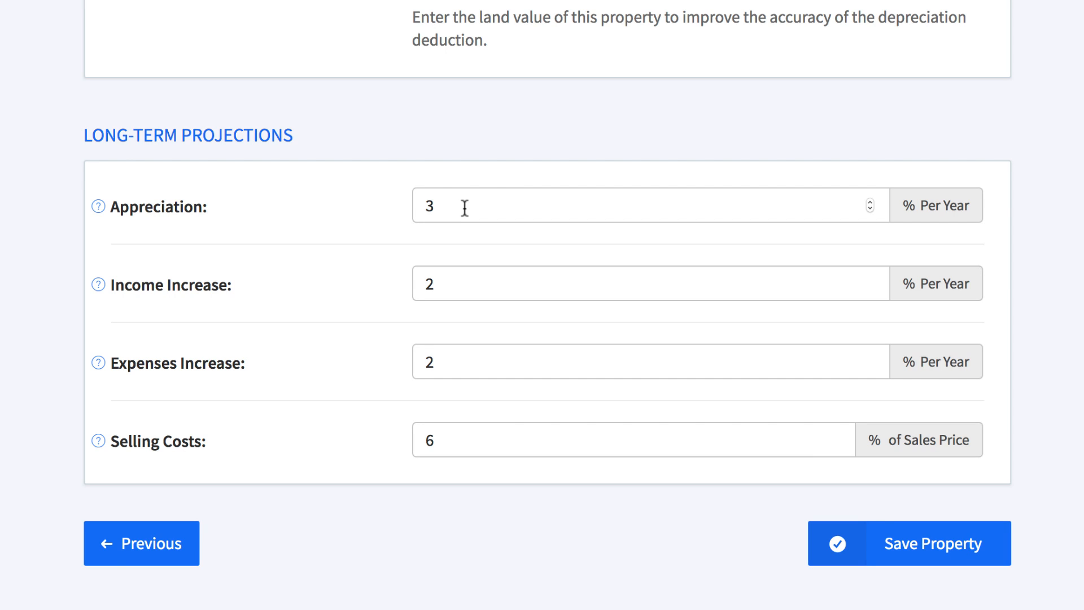
# Try a yearly appreciation of 0% in the long-term projections and set it back to 3%
pyautogui.click(464, 208)
pyautogui.hotkey('ctrl', 'a')
pyautogui.write('0')
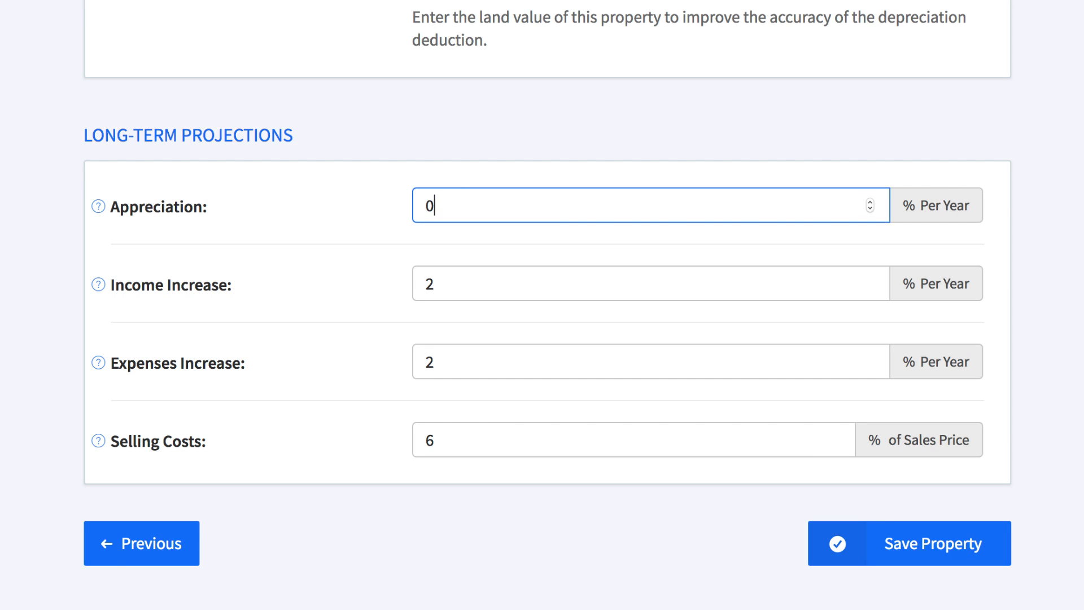
pyautogui.click(489, 128)
pyautogui.click(458, 207)
pyautogui.write('3')
# Set both the income increase and the expenses increase to 3% per year in the long-term projections
pyautogui.click(449, 293)
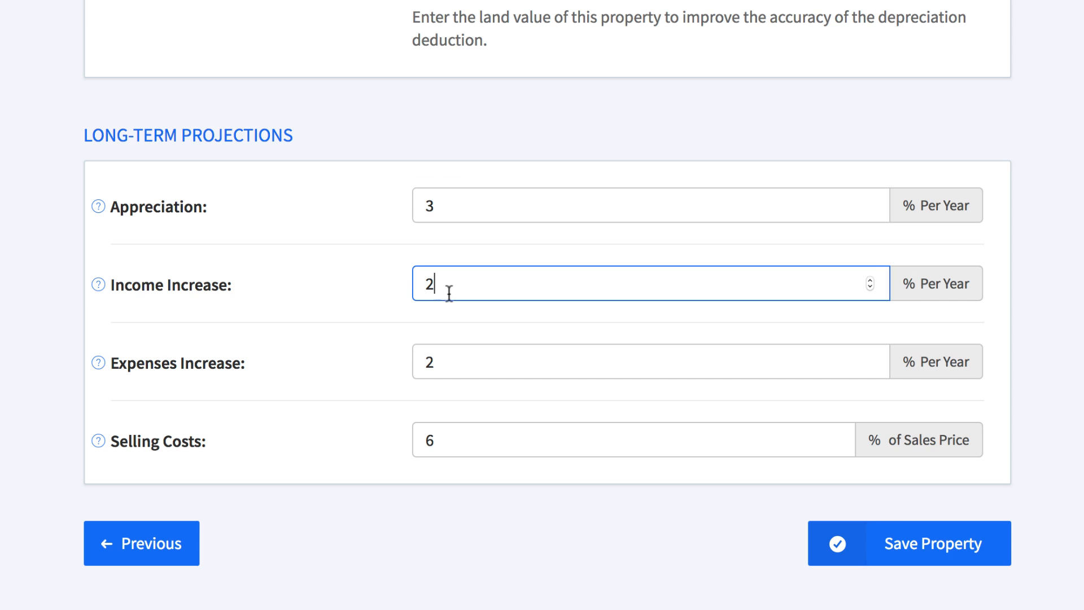
pyautogui.moveTo(472, 283); pyautogui.dragTo(202, 299)
pyautogui.write('3')
pyautogui.click(450, 366)
pyautogui.press('super+a')
pyautogui.write('3')
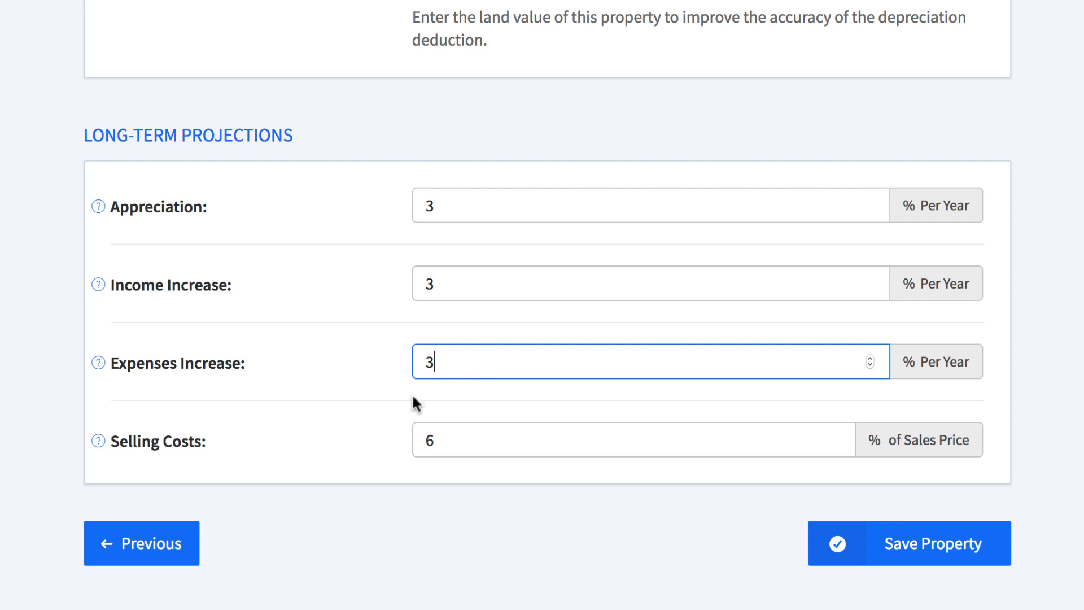
# Set the selling costs to 7% of the sales price and save the property
pyautogui.click(475, 442)
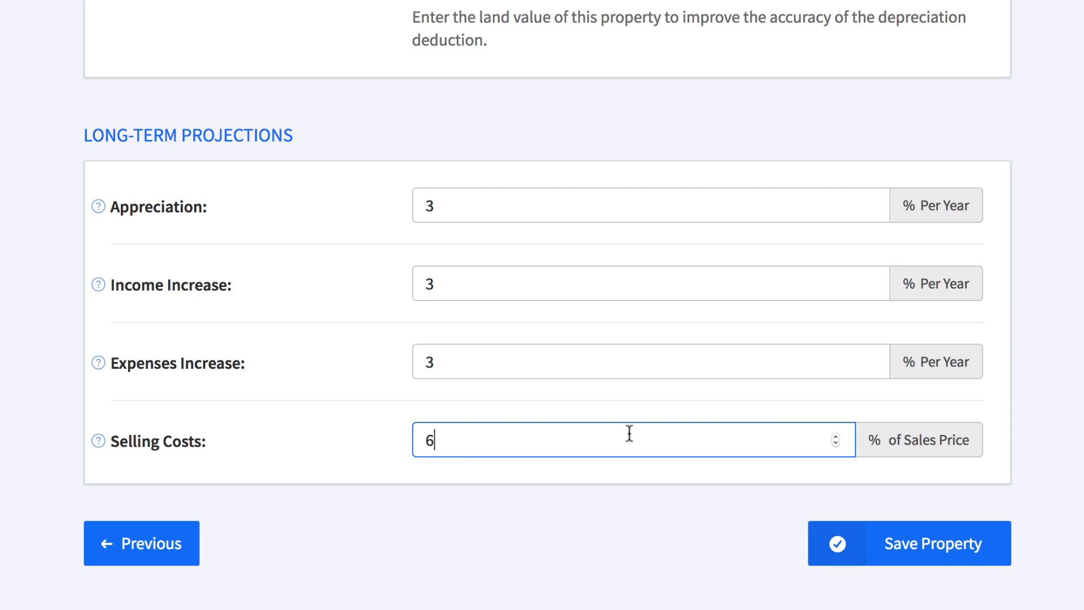
pyautogui.click(839, 436)
pyautogui.click(1051, 472)
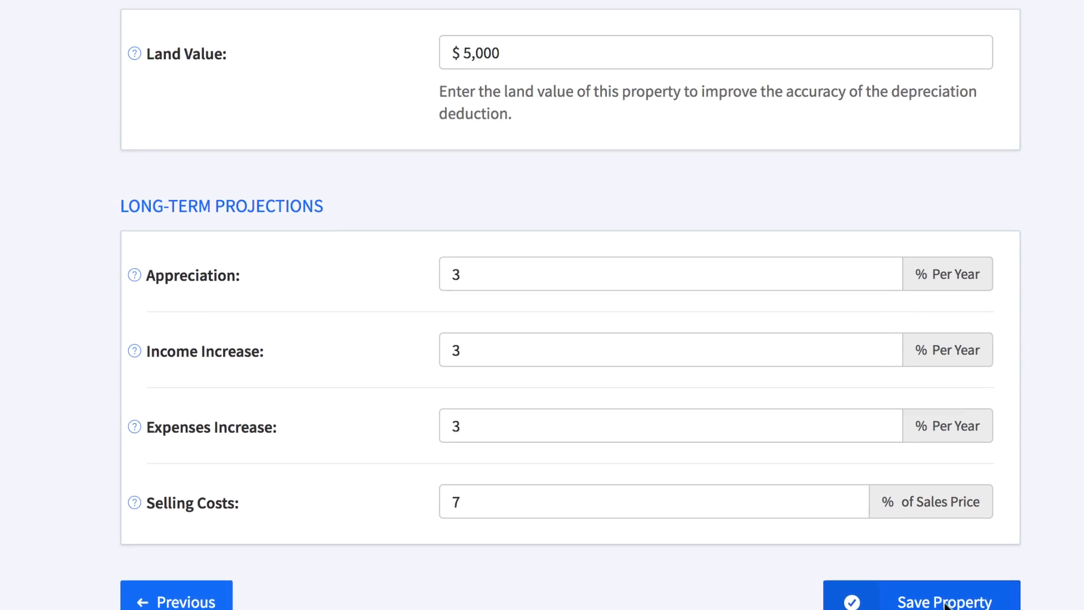
pyautogui.click(946, 603)
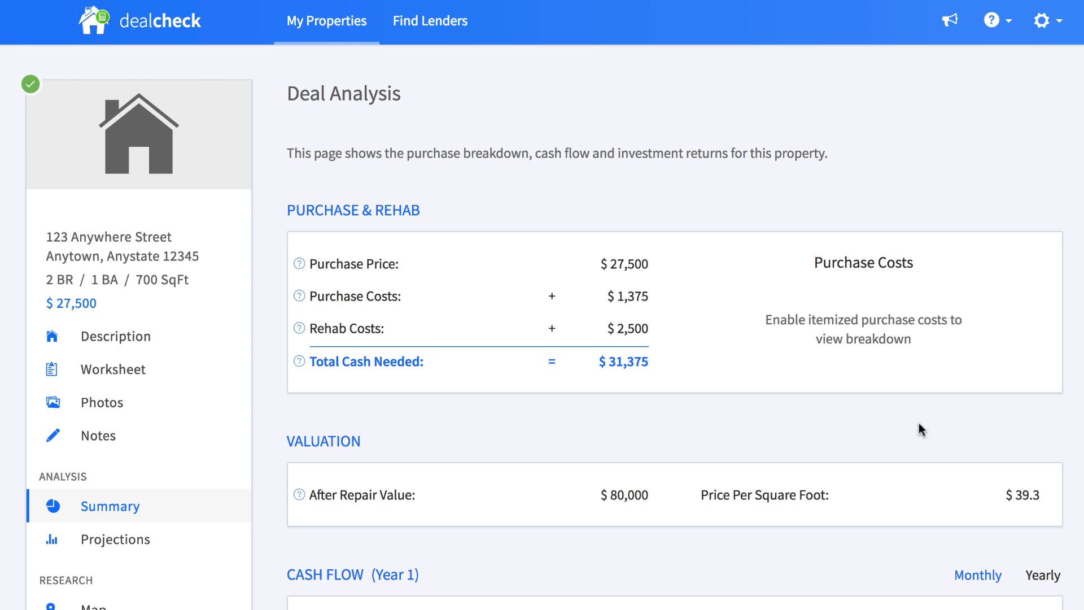
# Upload a photo of the house to the property's photos
pyautogui.click(133, 148)
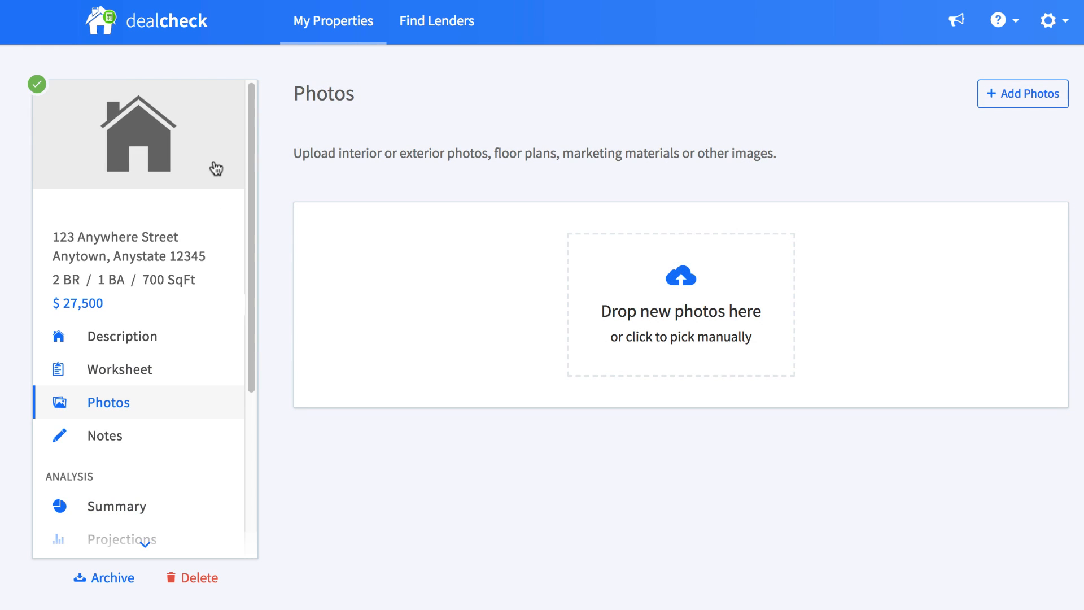
pyautogui.click(688, 310)
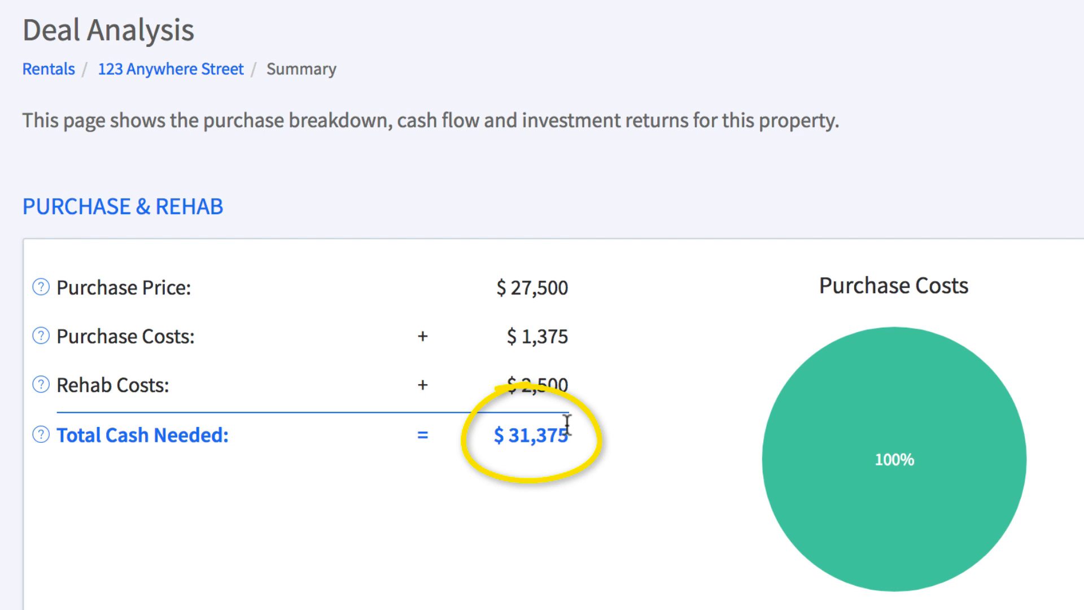
# Review the purchase, valuation and cash flow sections of the deal analysis, switching the cash flow to yearly figures
pyautogui.scroll(-5, 544, 530)
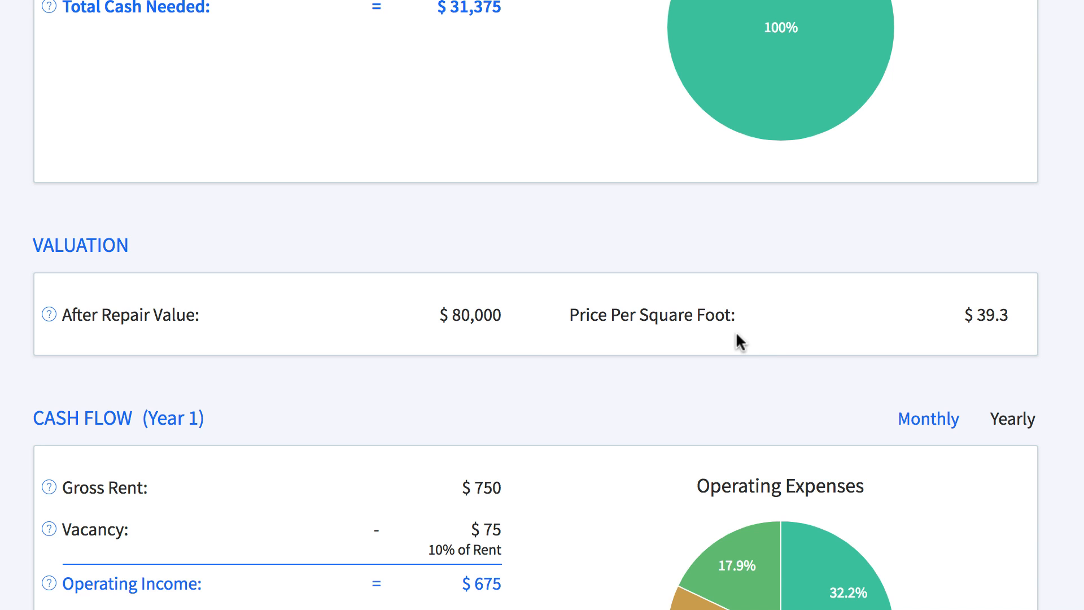
pyautogui.scroll(-5, 607, 377)
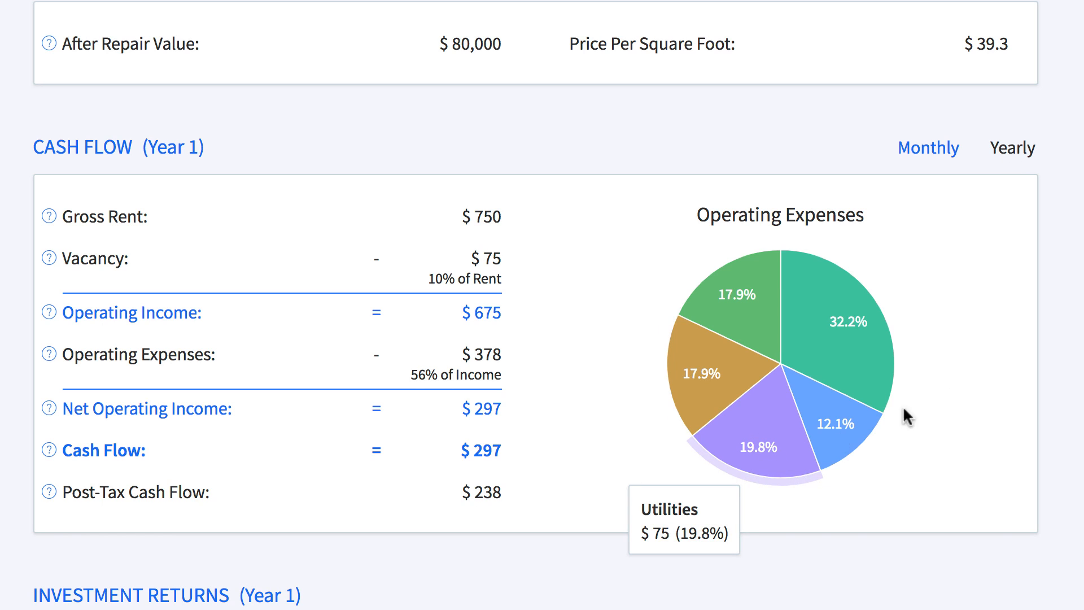
pyautogui.click(1009, 153)
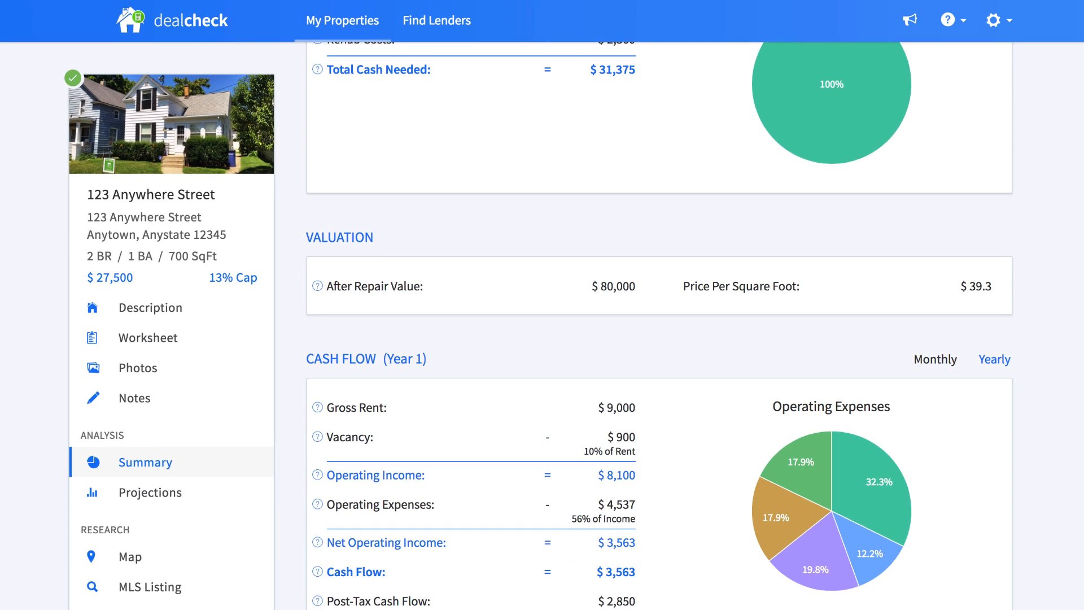
# Open the general settings and examine the income tax rate used for post-tax calculations
pyautogui.click(994, 7)
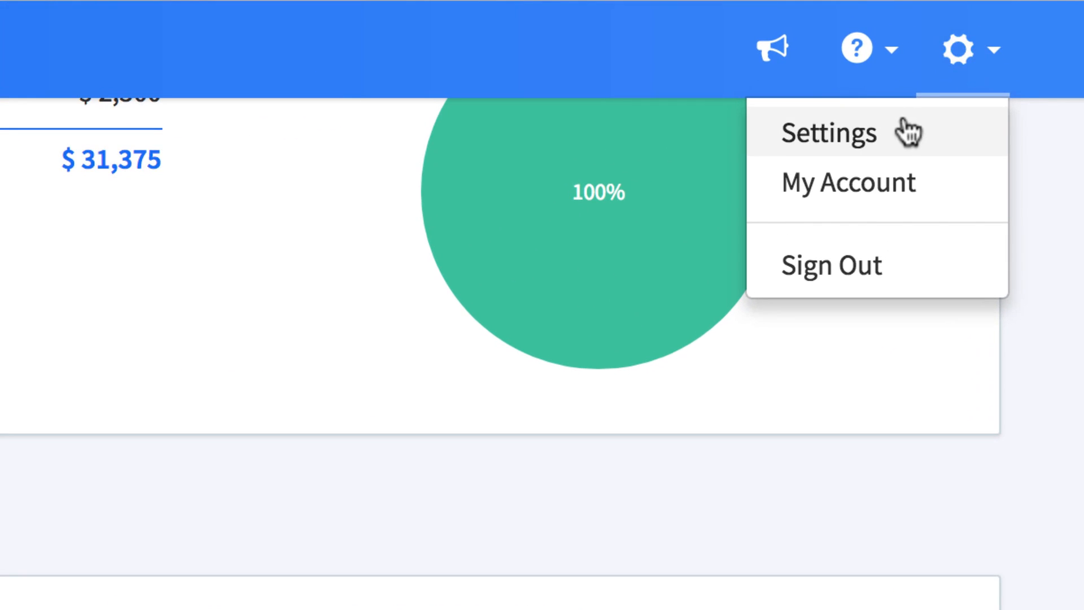
pyautogui.click(910, 133)
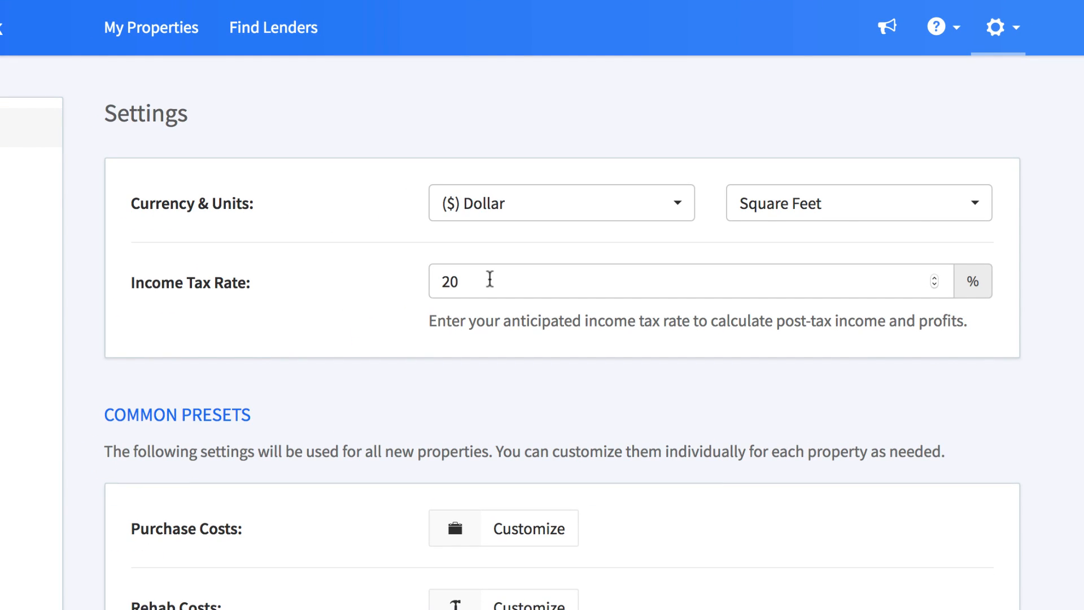
pyautogui.doubleClick(490, 279)
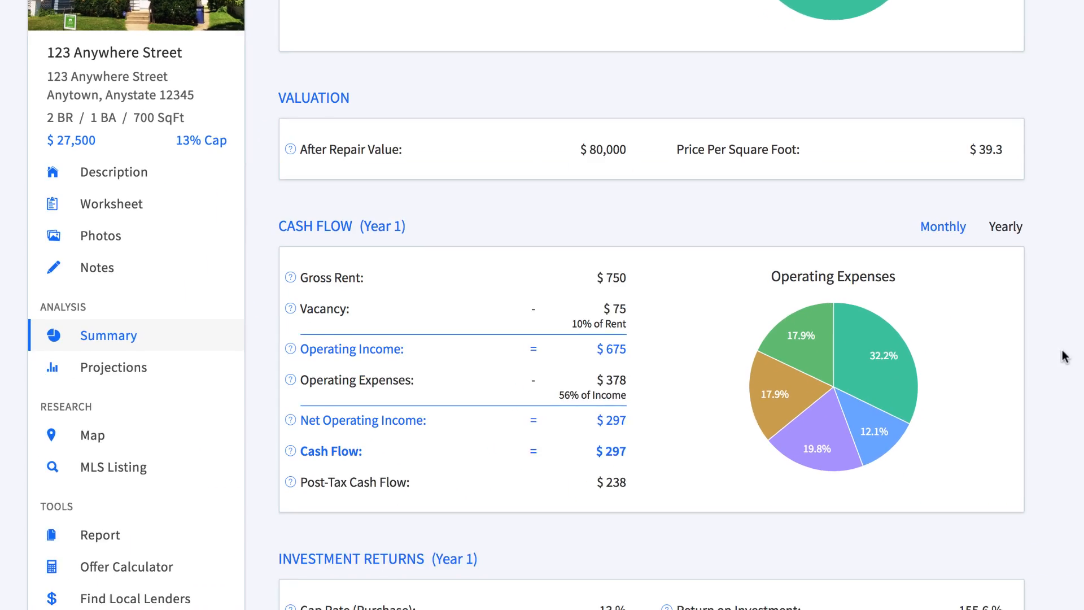
# Switch the cash flow to yearly figures and examine the first-year investment returns and the financial ratios at purchase
pyautogui.click(999, 429)
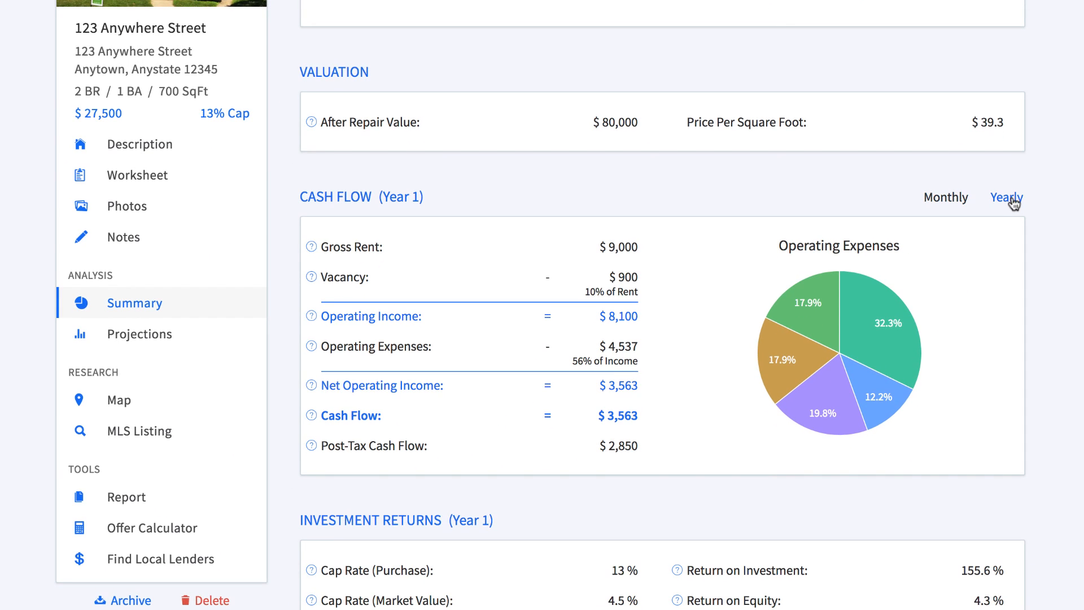
pyautogui.moveTo(792, 399)
pyautogui.scroll(-3, 950, 441)
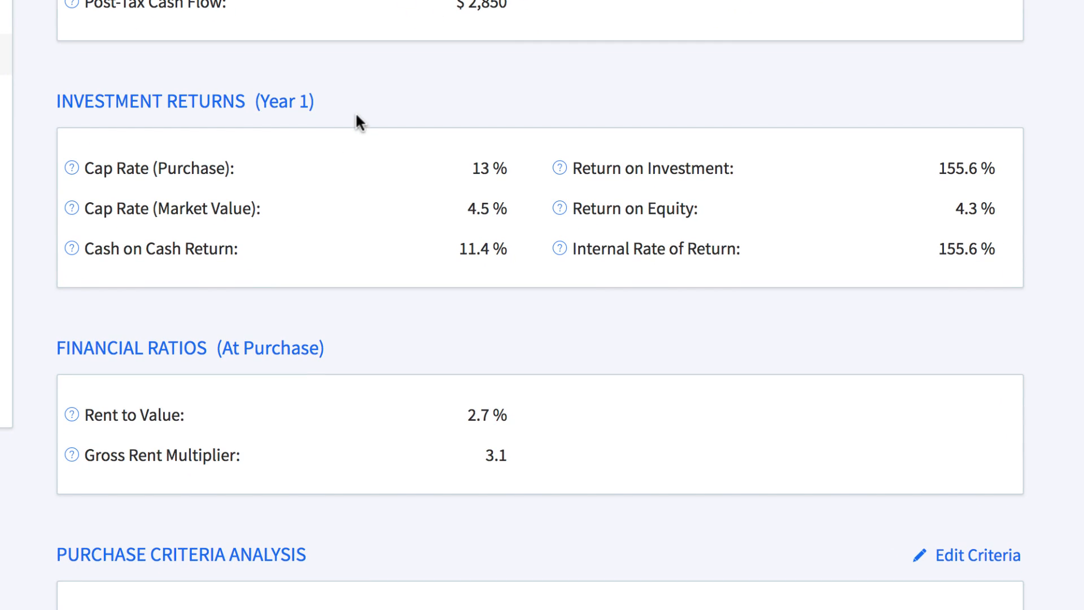
pyautogui.scroll(-1, 356, 164)
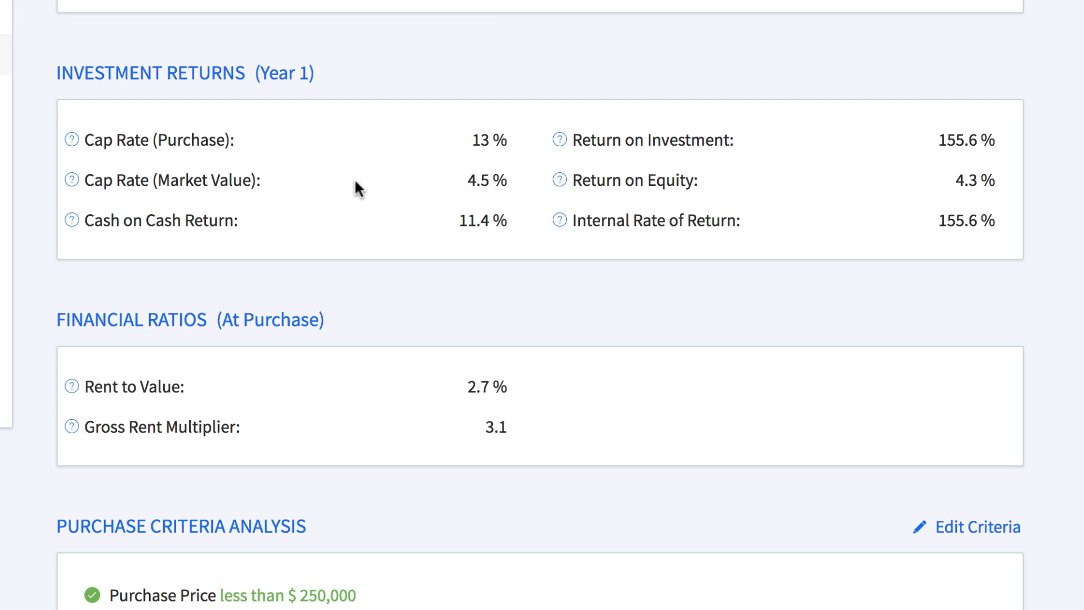
pyautogui.scroll(11, 358, 133)
pyautogui.scroll(-8, 513, 201)
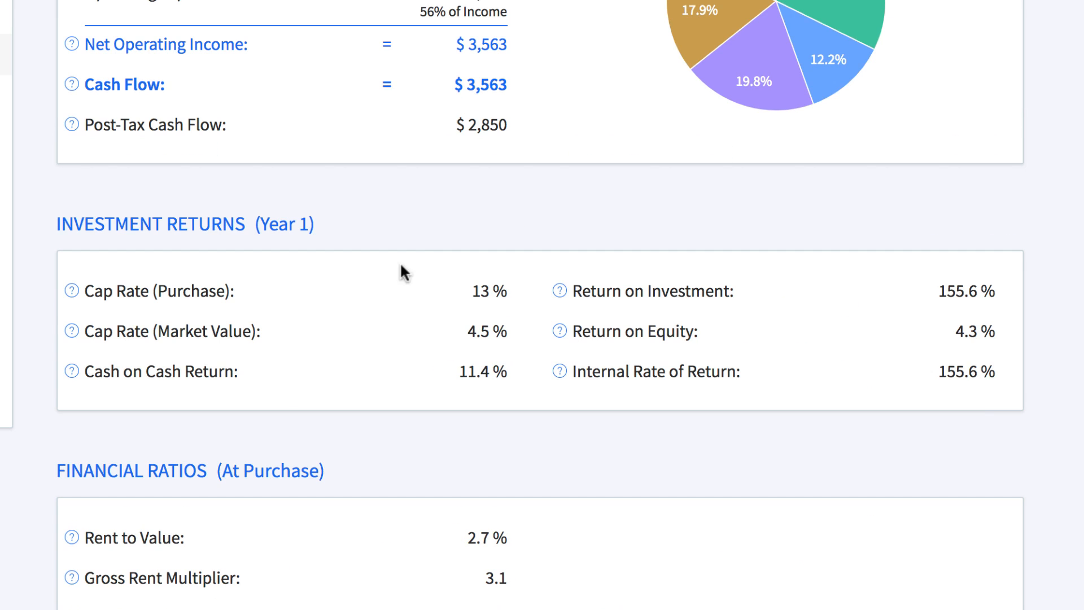
pyautogui.scroll(-1, 423, 380)
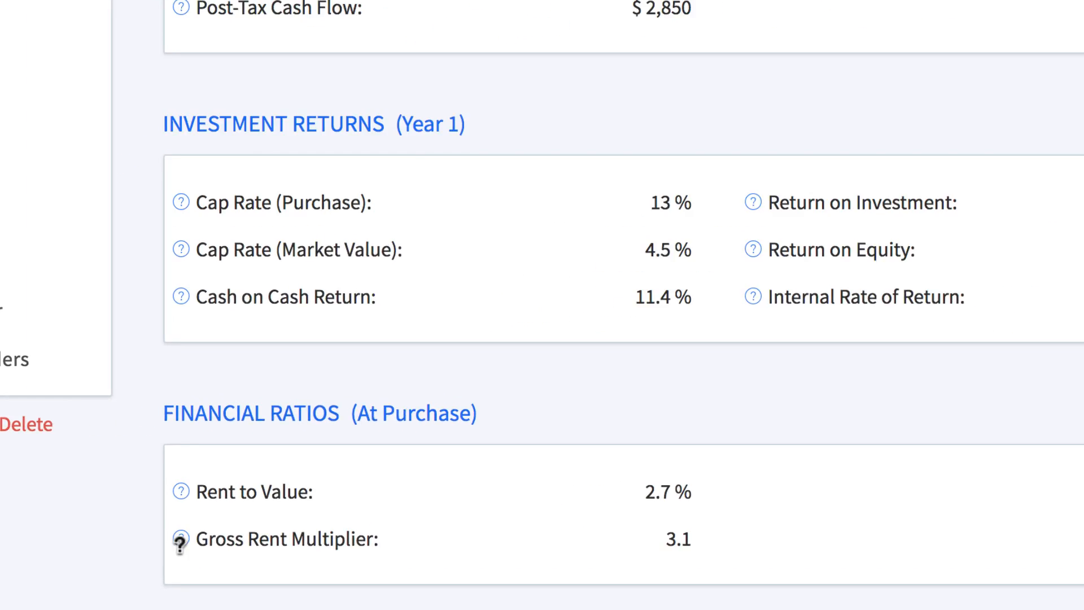
# Read the definition of Cash on Cash Return and compare the total cash needed with the yearly cash flow
pyautogui.moveTo(72, 549)
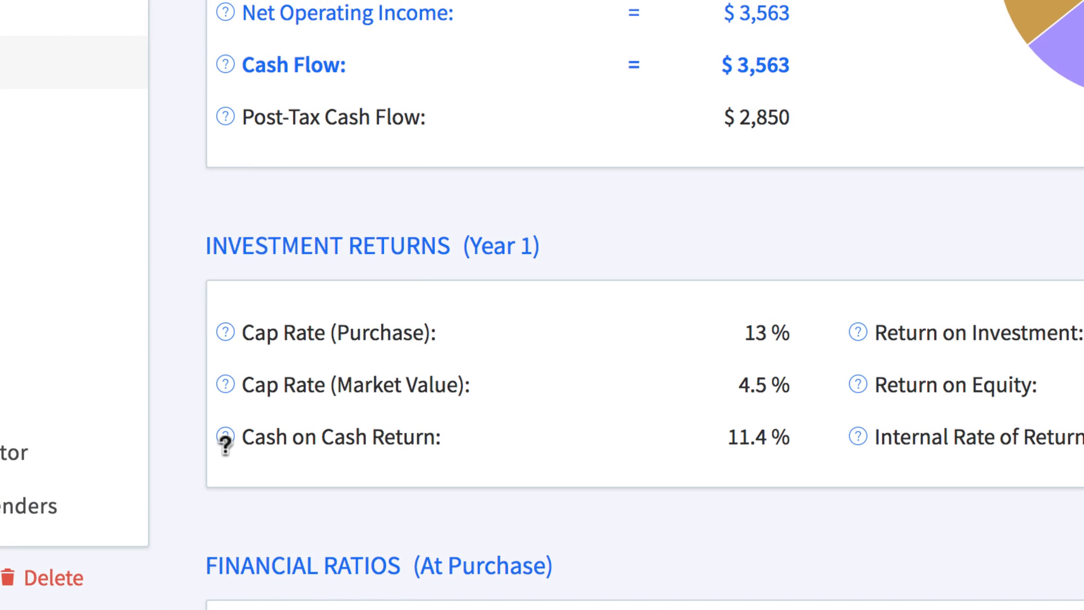
pyautogui.moveTo(56, 287)
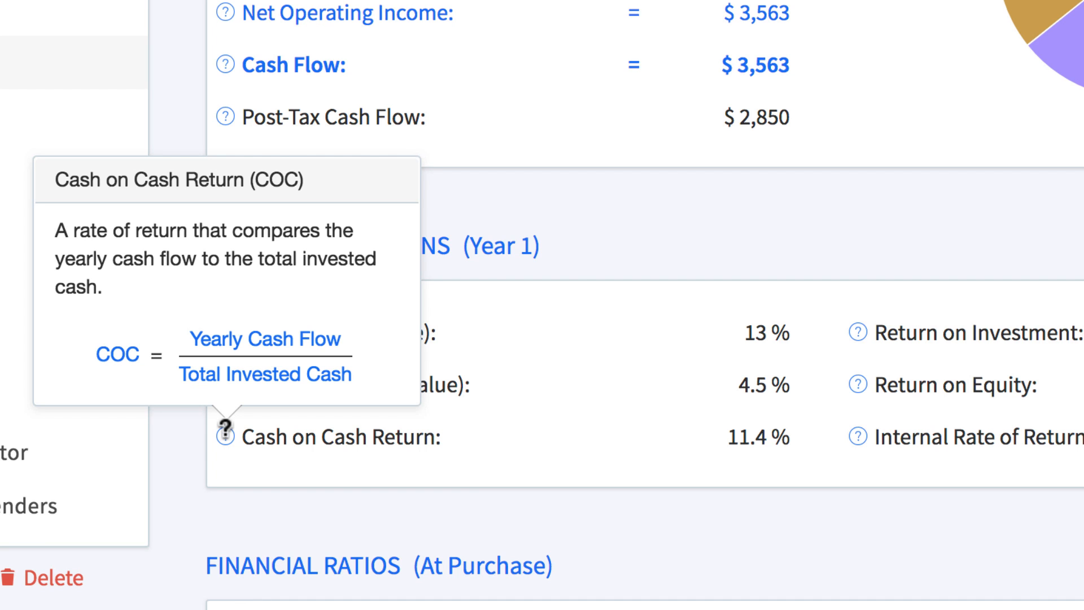
pyautogui.scroll(5, 226, 432)
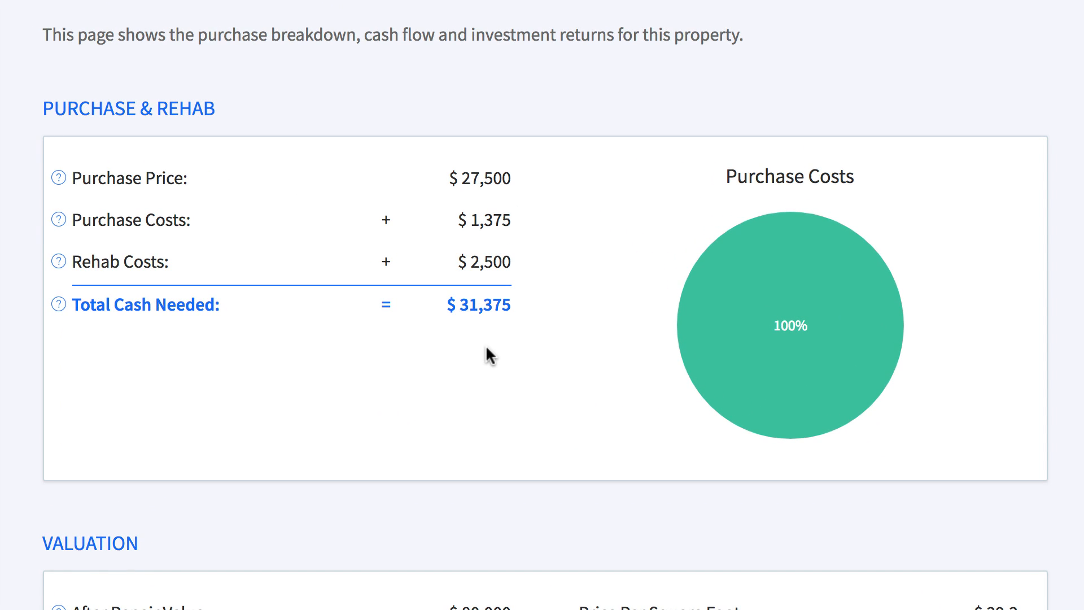
pyautogui.scroll(2, 487, 344)
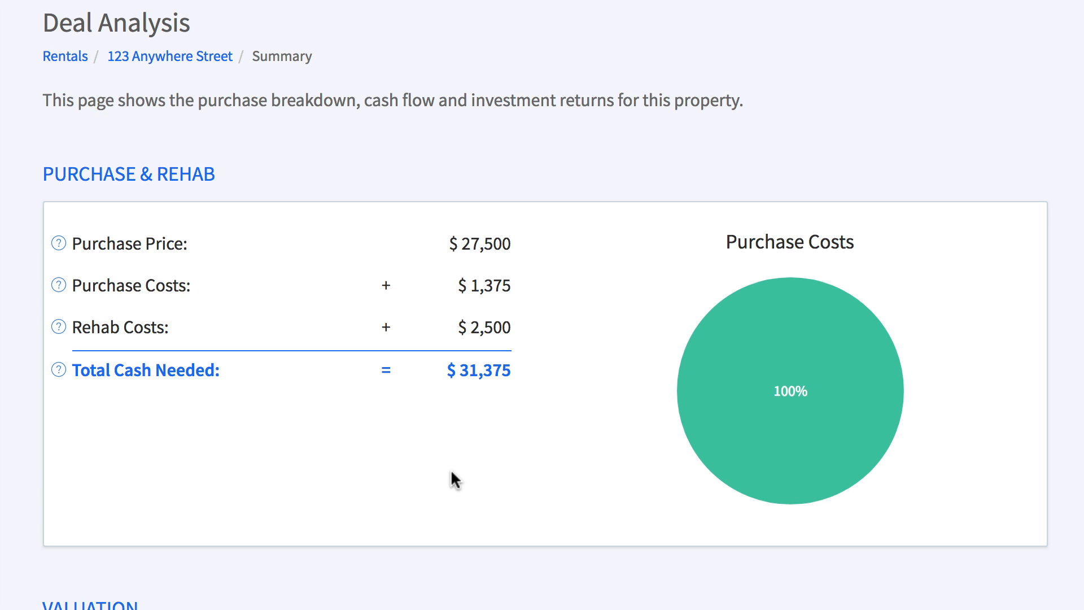
pyautogui.scroll(-10, 431, 474)
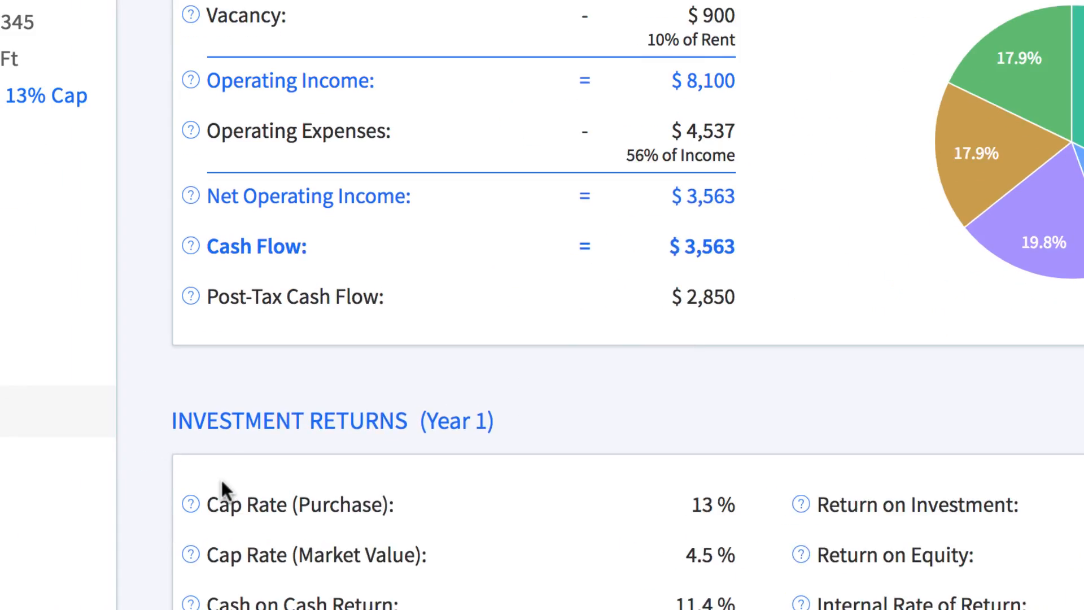
pyautogui.moveTo(228, 463)
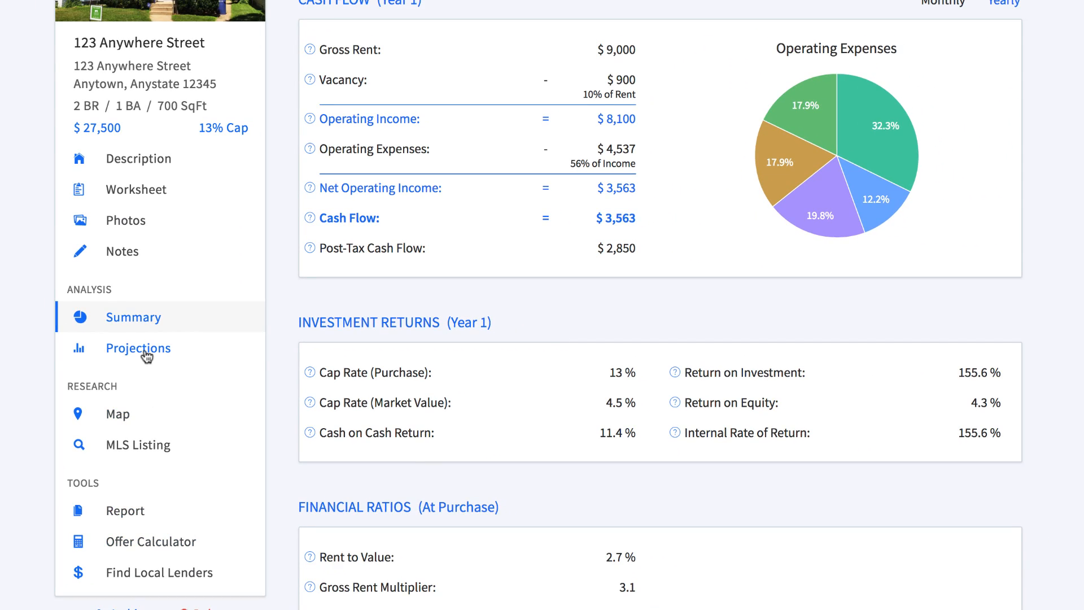
# Open the buy and hold projections, show all years, and examine income and expenses through Year 35
pyautogui.click(147, 356)
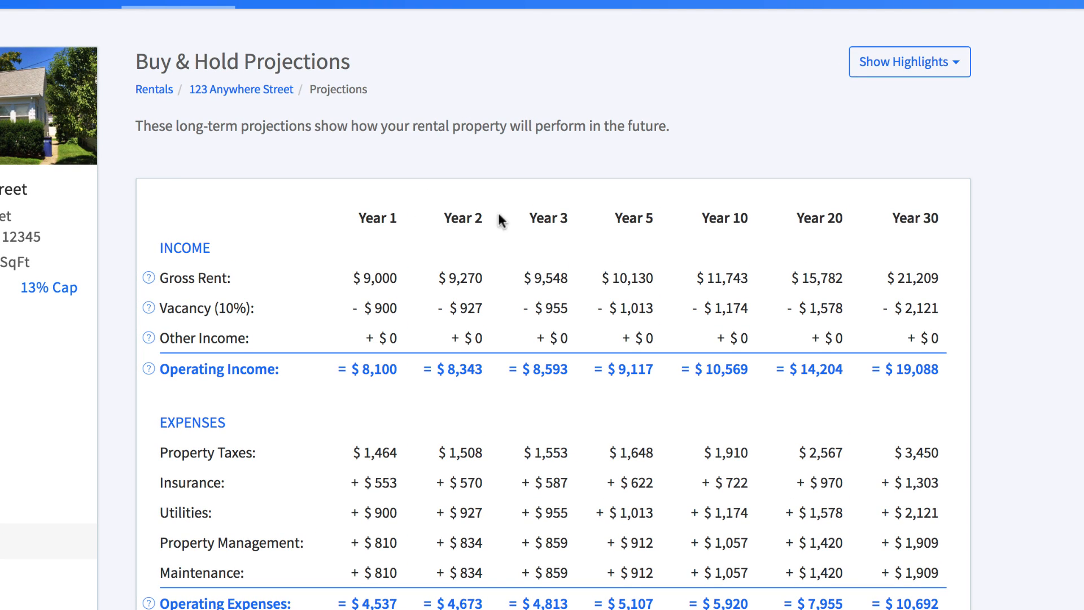
pyautogui.click(944, 73)
pyautogui.click(925, 129)
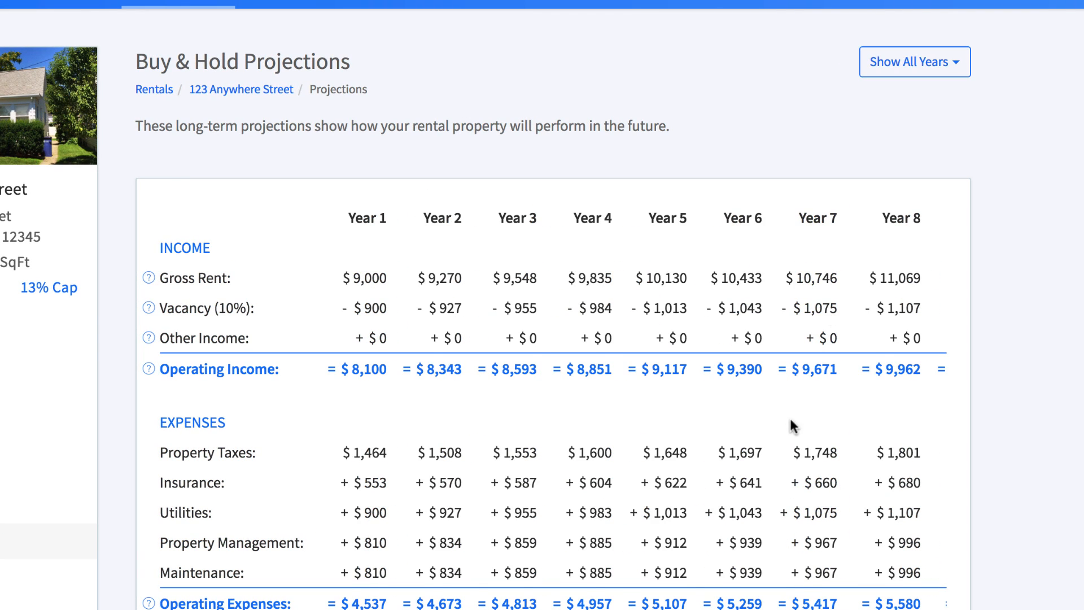
pyautogui.scroll(-5, 741, 479)
pyautogui.scroll(5, 710, 475)
pyautogui.hscroll(20, 454, 386)
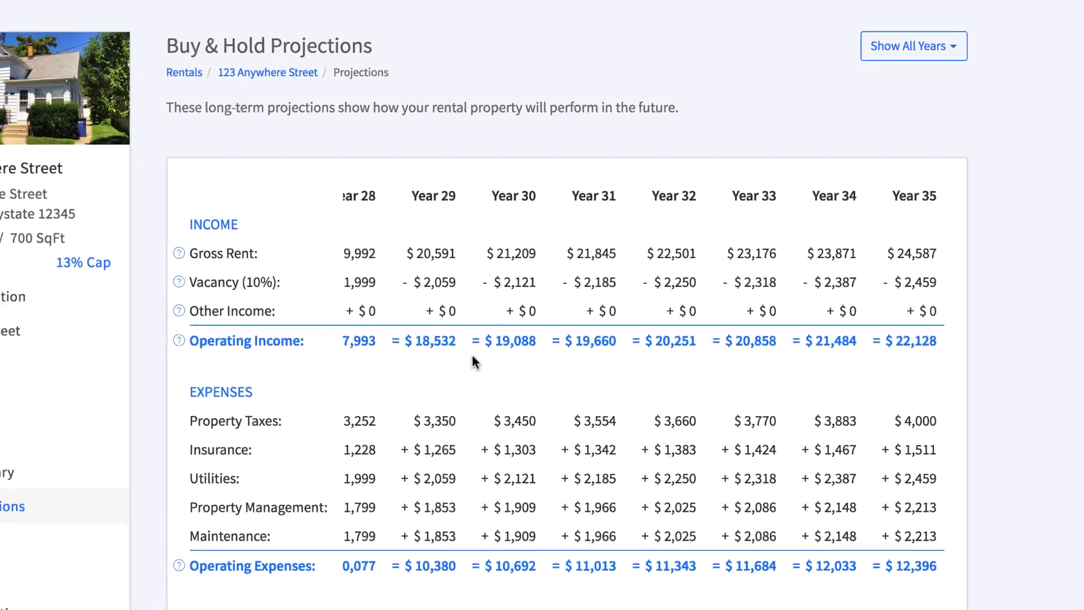
pyautogui.hscroll(-20, 455, 388)
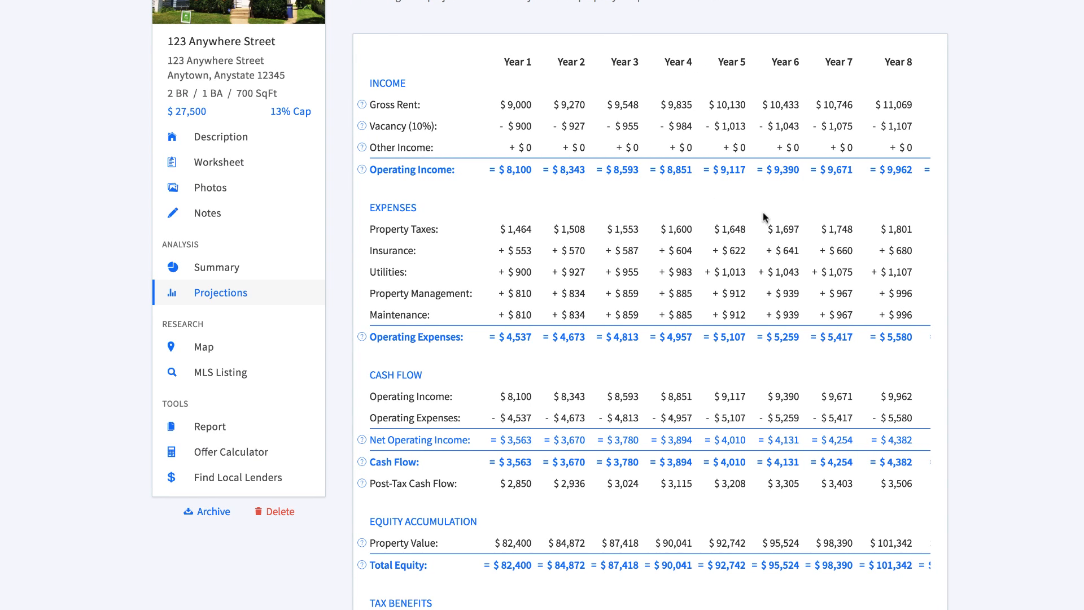
# Examine the projected tax benefits, investment returns and financial ratios across the years
pyautogui.scroll(-5, 577, 414)
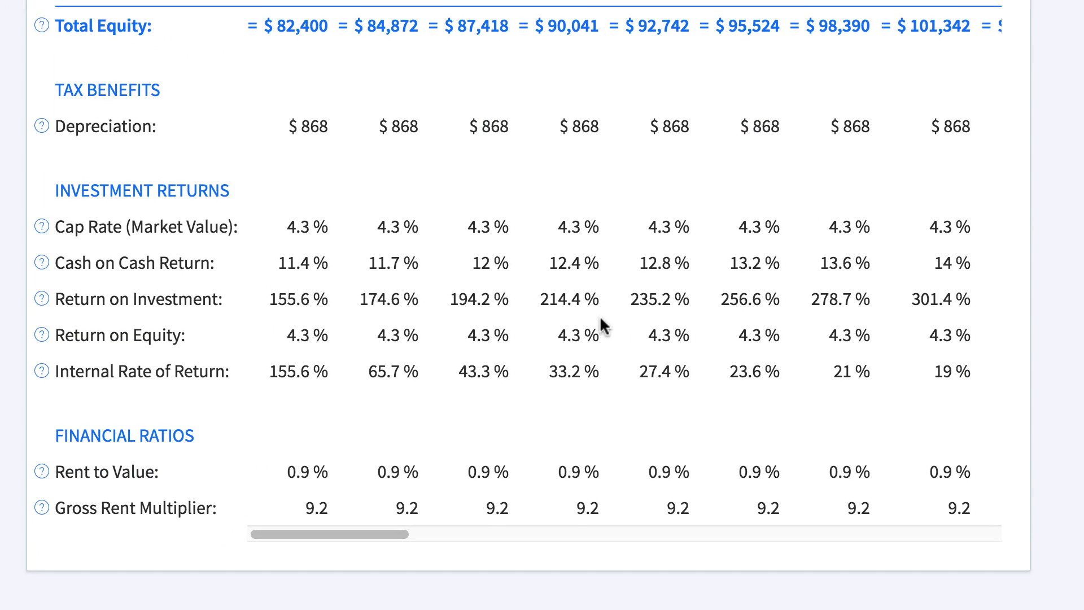
pyautogui.hscroll(5, 600, 315)
pyautogui.hscroll(2, 600, 315)
pyautogui.hscroll(-8, 599, 315)
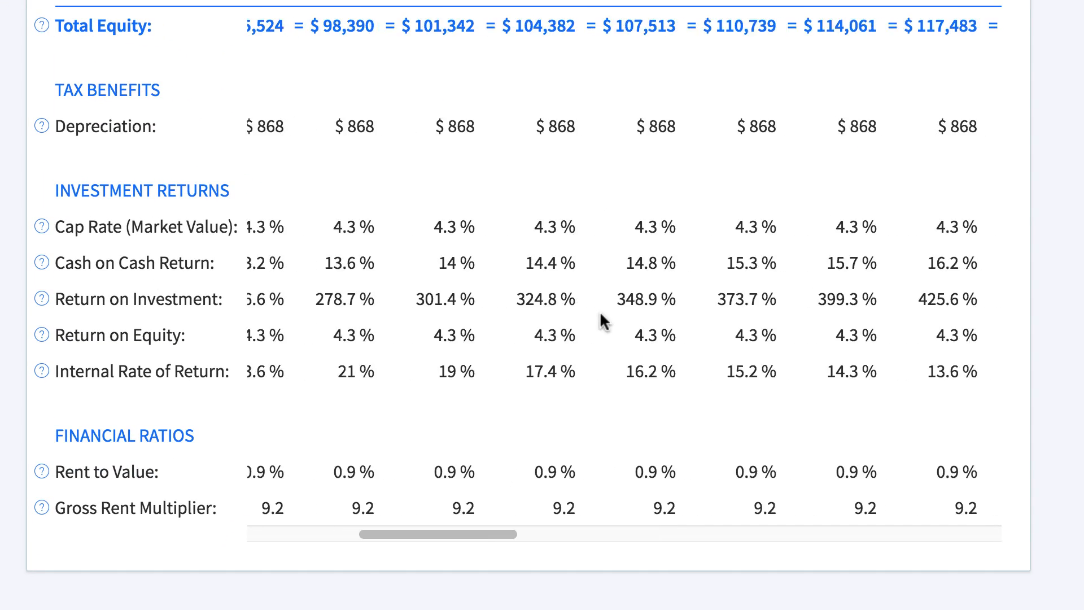
pyautogui.scroll(10, 597, 317)
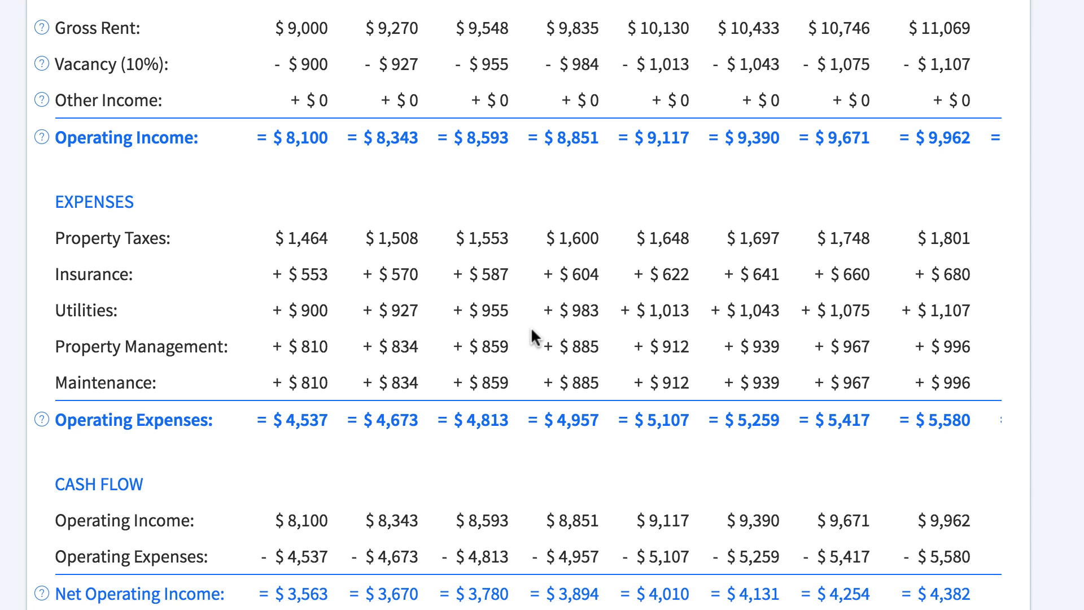
# View the property's map location and check its MLS listing
pyautogui.click(84, 505)
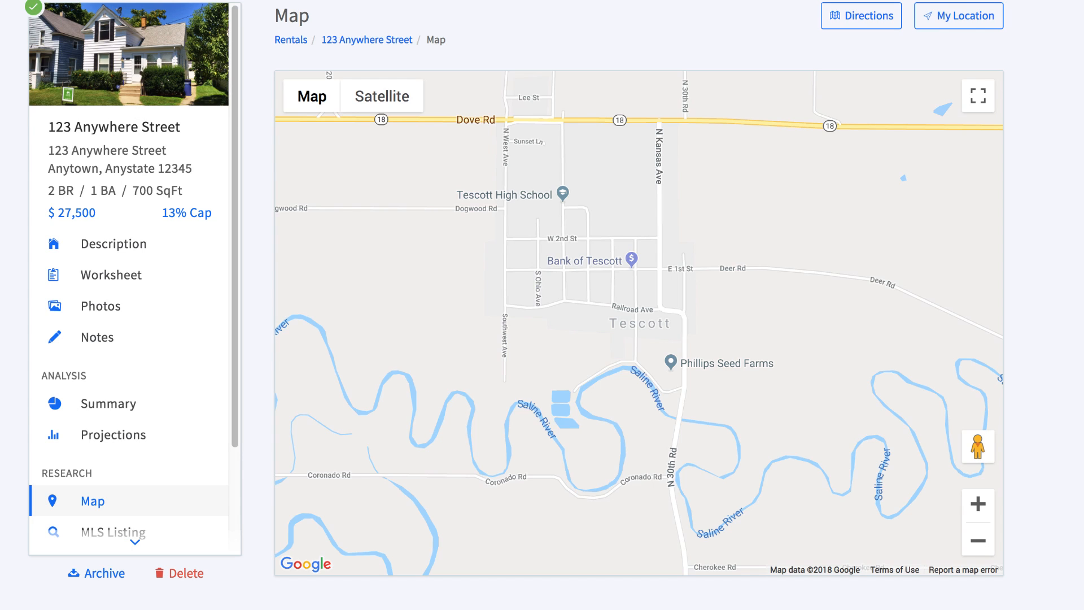
pyautogui.scroll(-2, 92, 399)
pyautogui.click(93, 399)
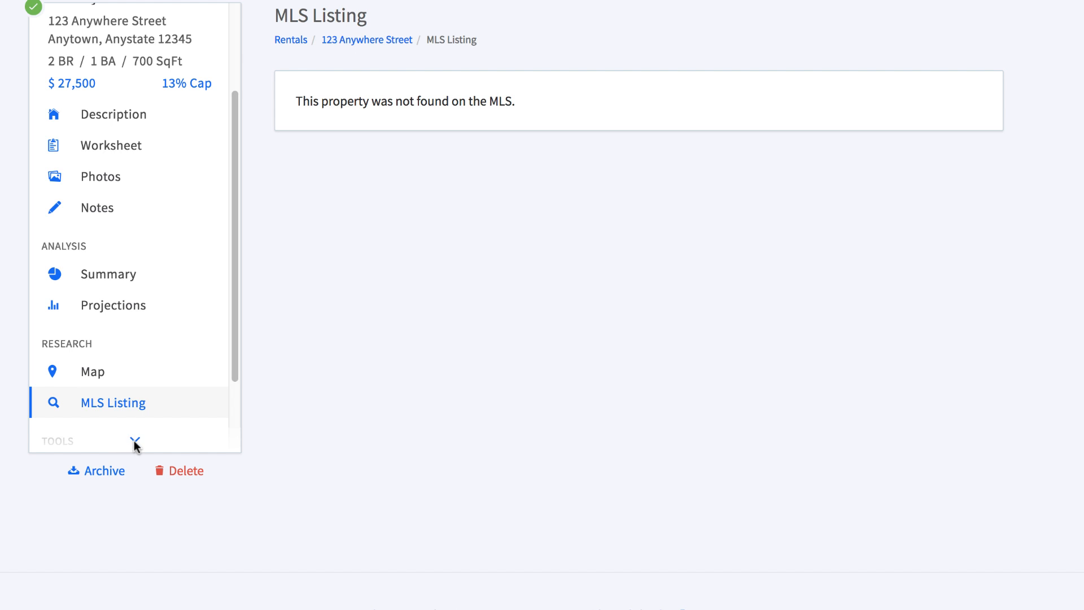
# In the purchase offer calculator, require a cash flow of at least $200 per month and a purchase cap rate of at least 13%
pyautogui.scroll(-2, 147, 395)
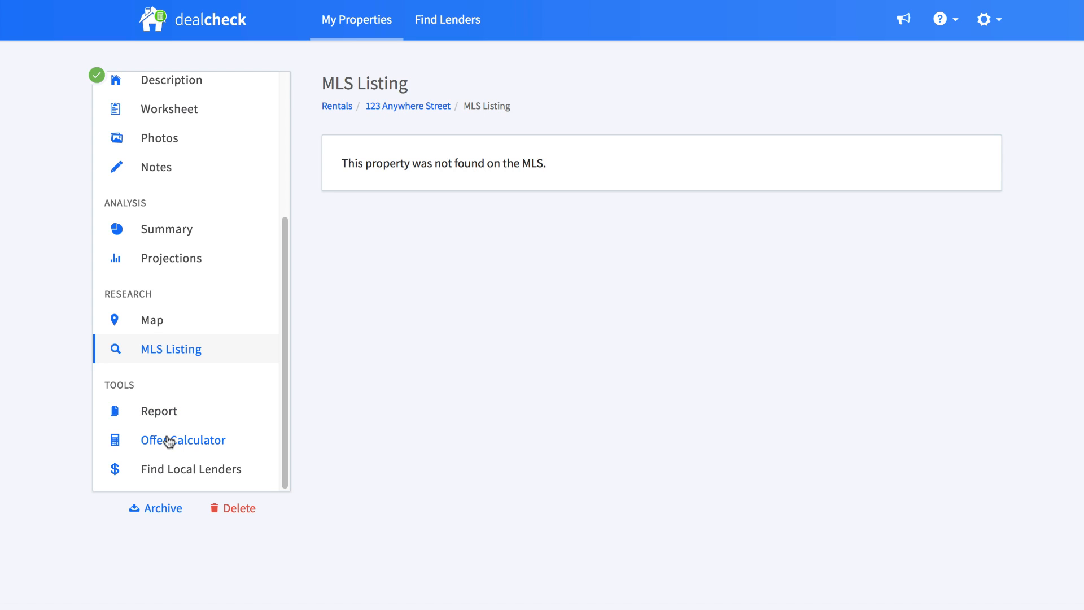
pyautogui.click(169, 441)
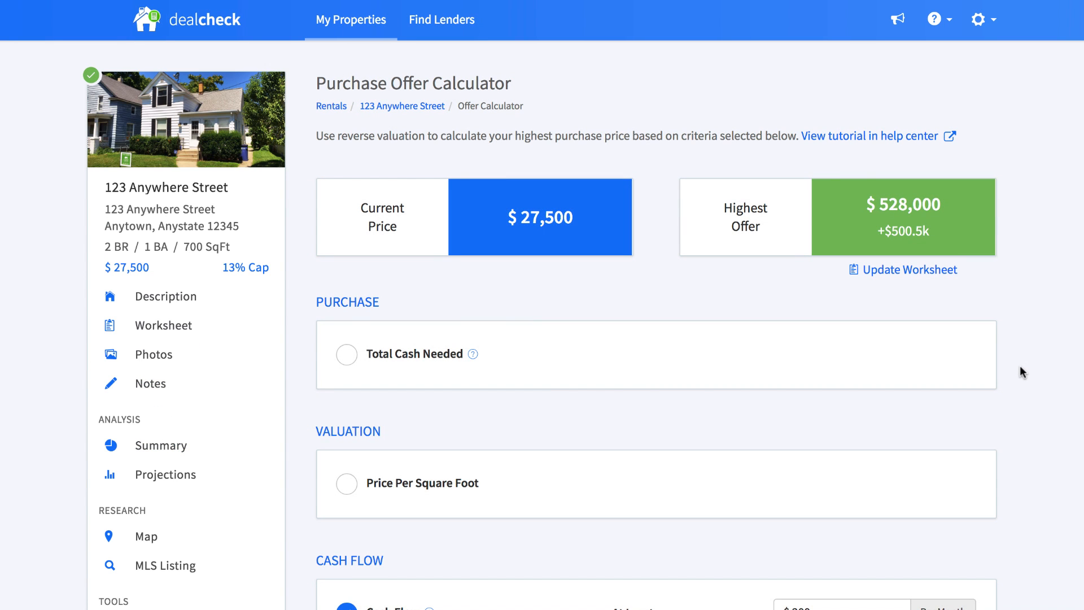
pyautogui.scroll(-3, 1015, 370)
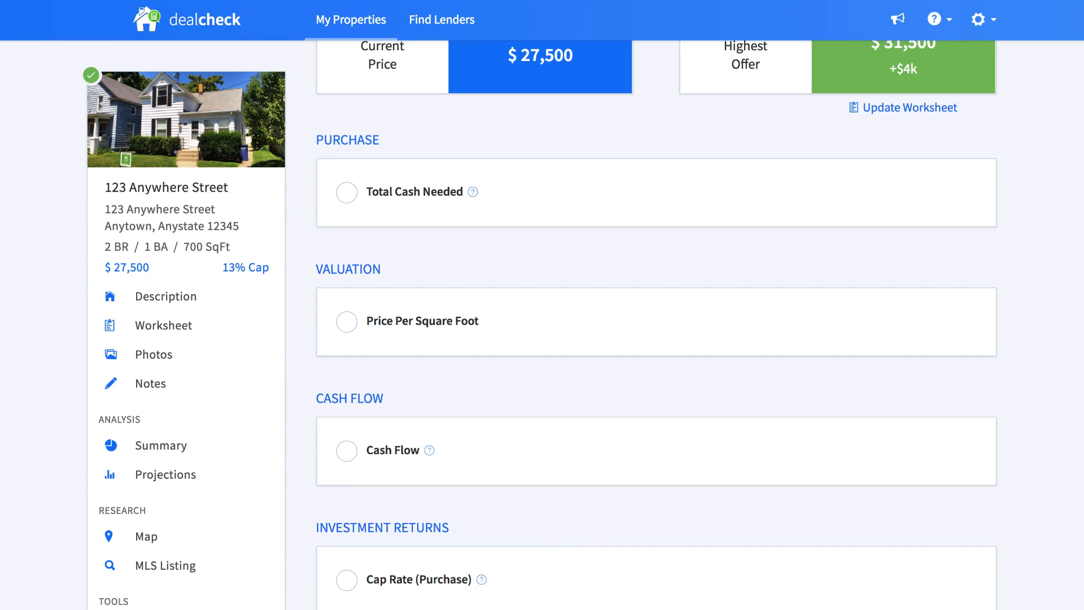
pyautogui.scroll(2, 675, 565)
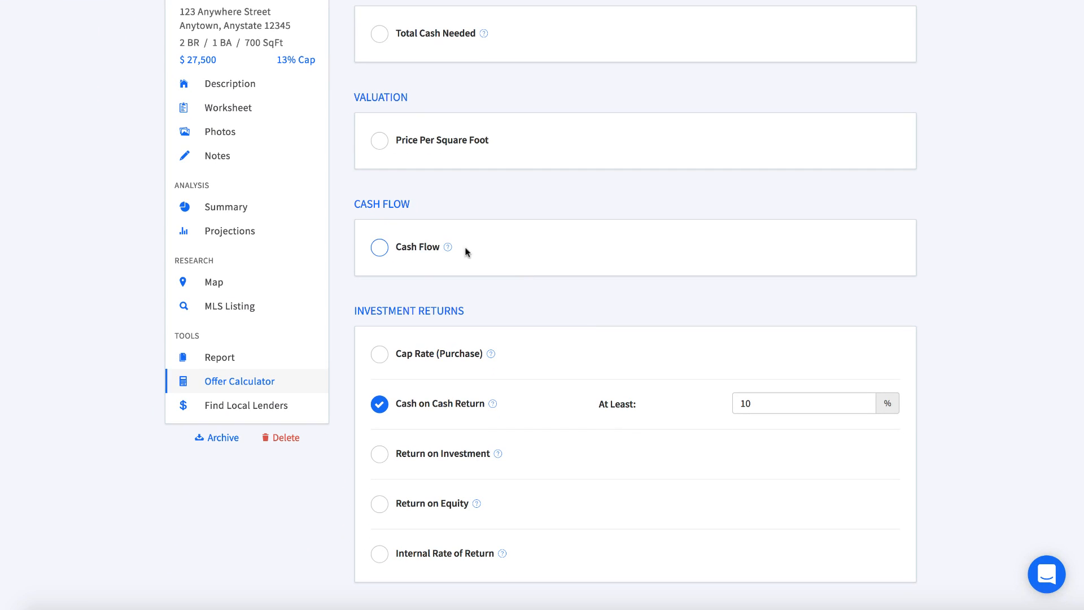
pyautogui.click(380, 248)
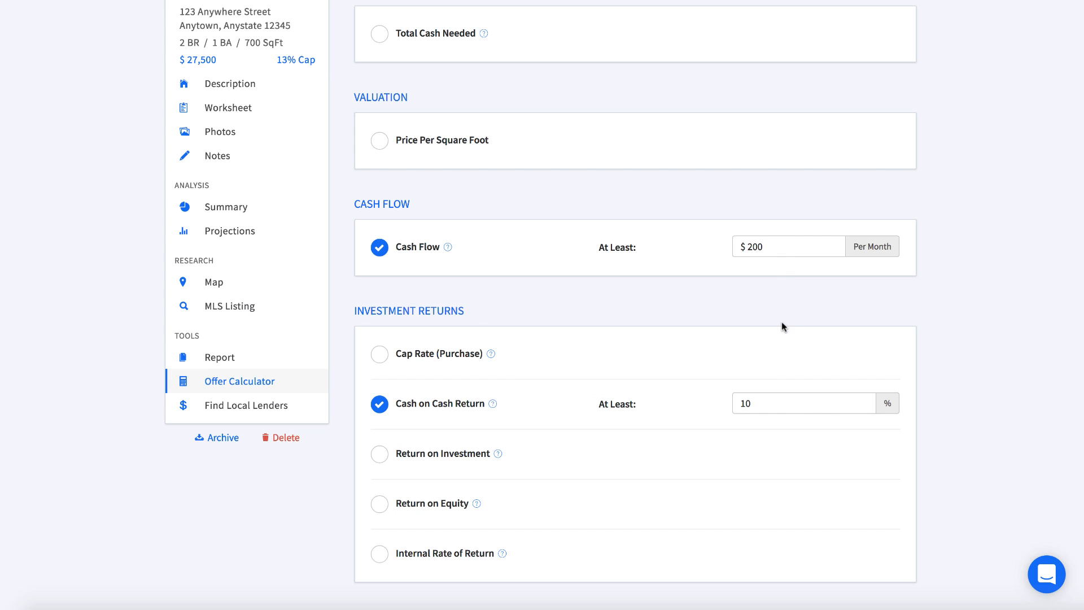
pyautogui.click(379, 360)
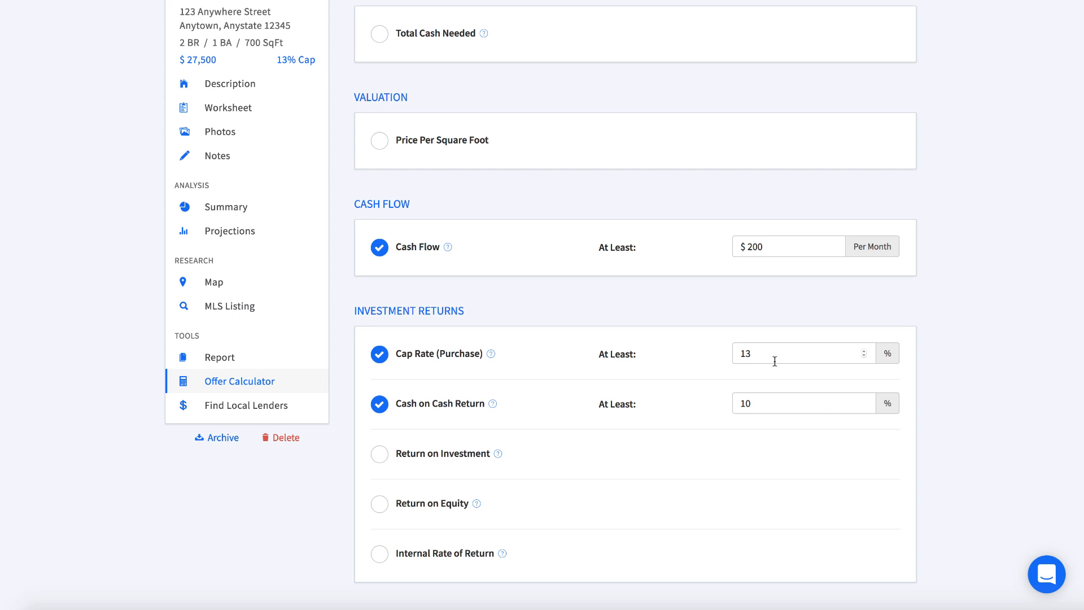
pyautogui.scroll(2, 776, 402)
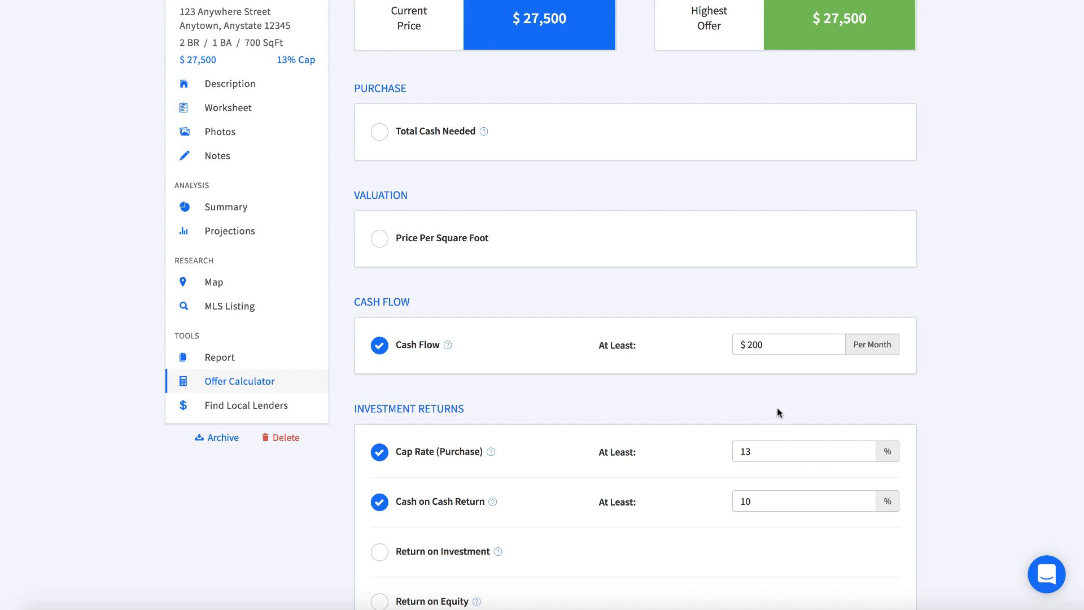
pyautogui.scroll(3, 917, 353)
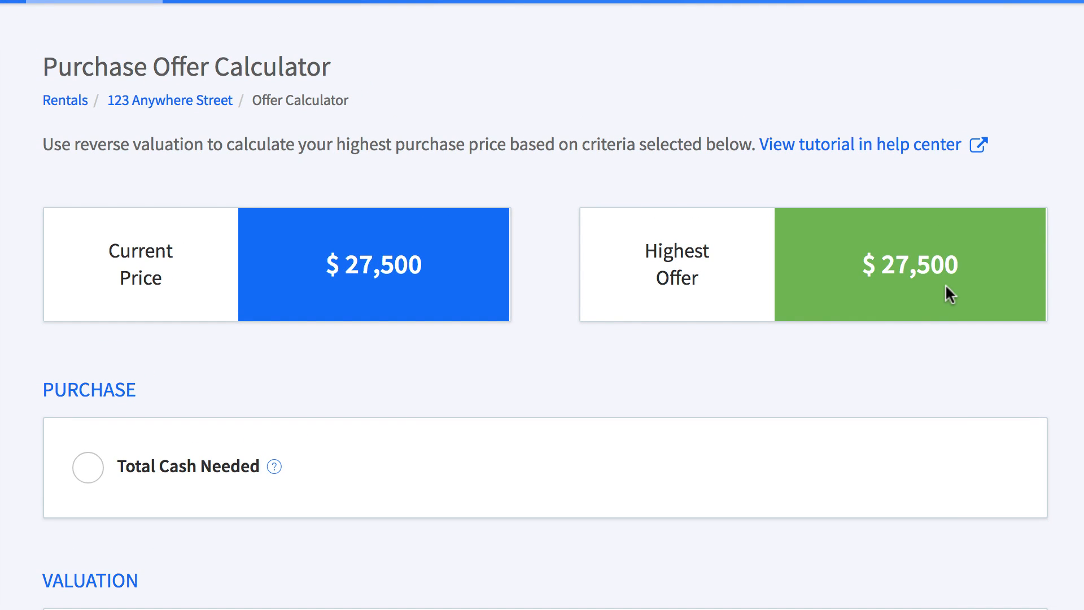
# Try limiting the total cash needed to no more than $20,000 and remove that criterion again
pyautogui.click(88, 479)
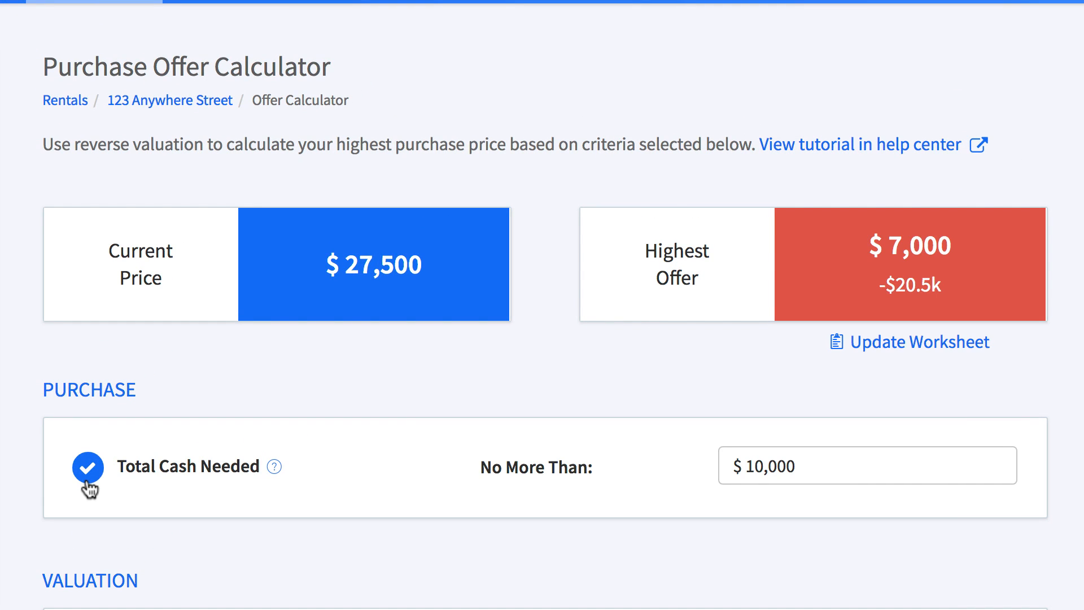
pyautogui.click(864, 472)
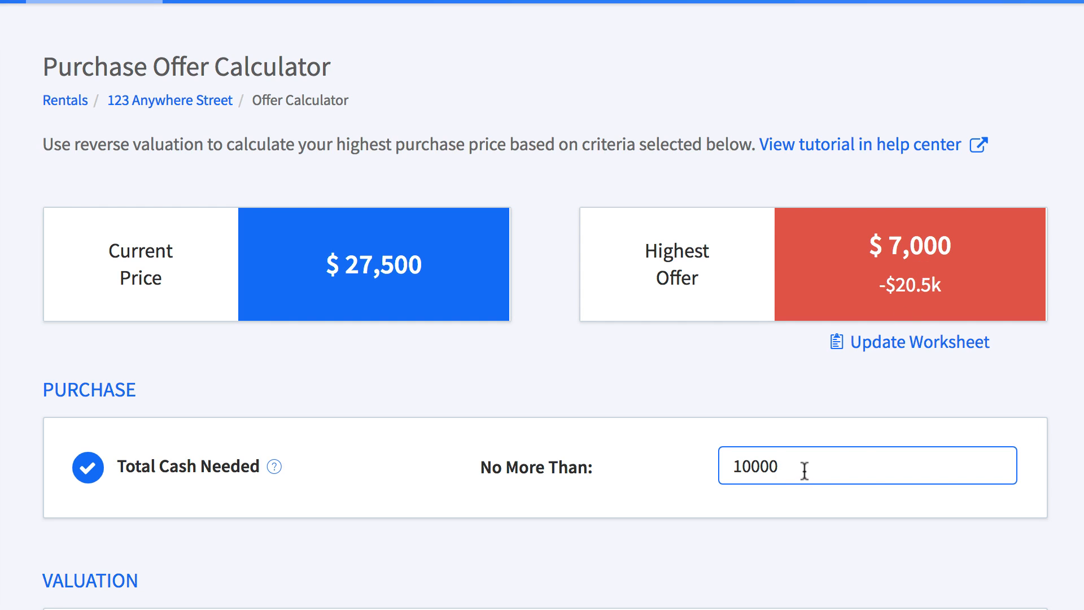
pyautogui.press('super+a')
pyautogui.write('20000')
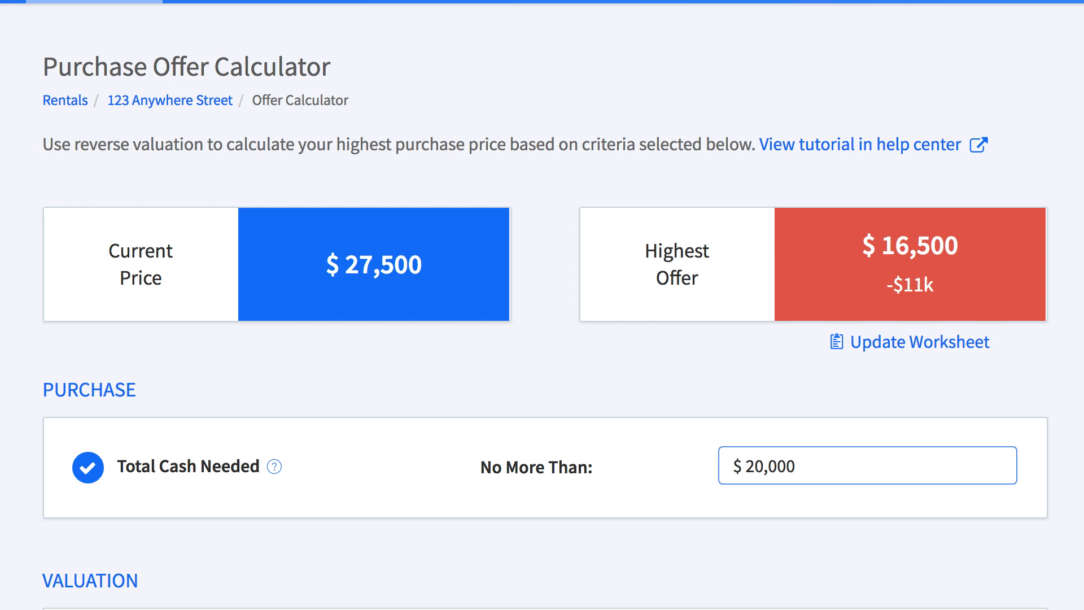
pyautogui.press('Return')
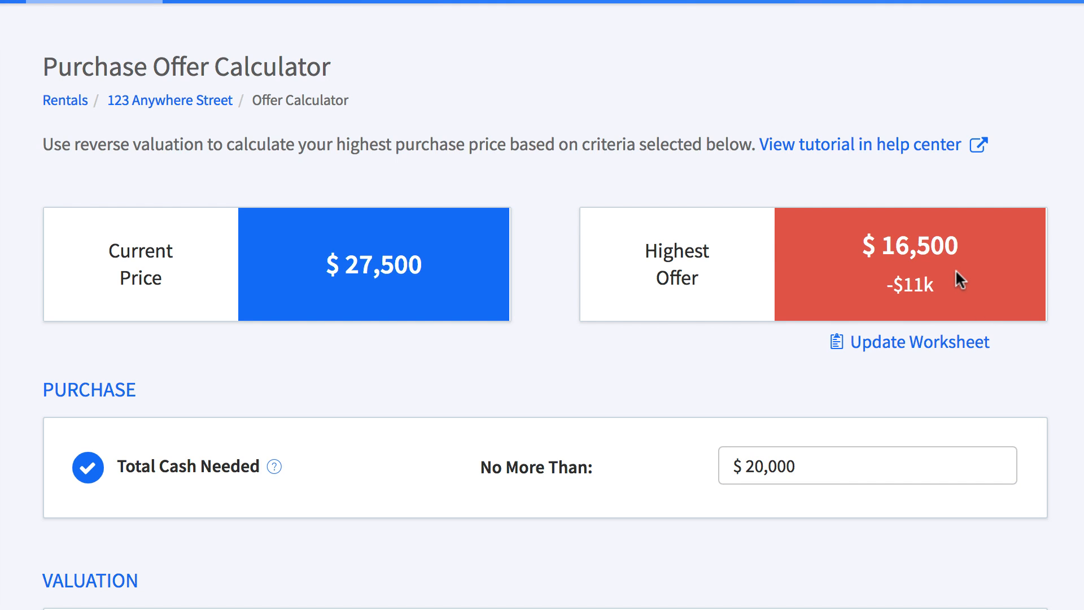
pyautogui.click(89, 470)
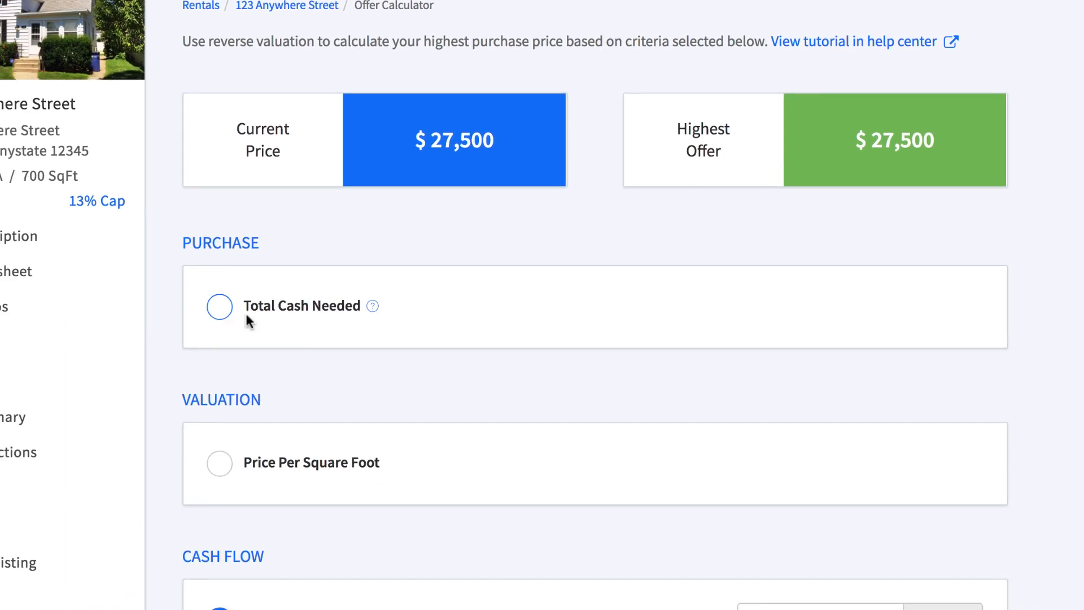
# Raise the required cash on cash return in the offer calculator to at least 20% and check the highest offer
pyautogui.scroll(-2, 509, 565)
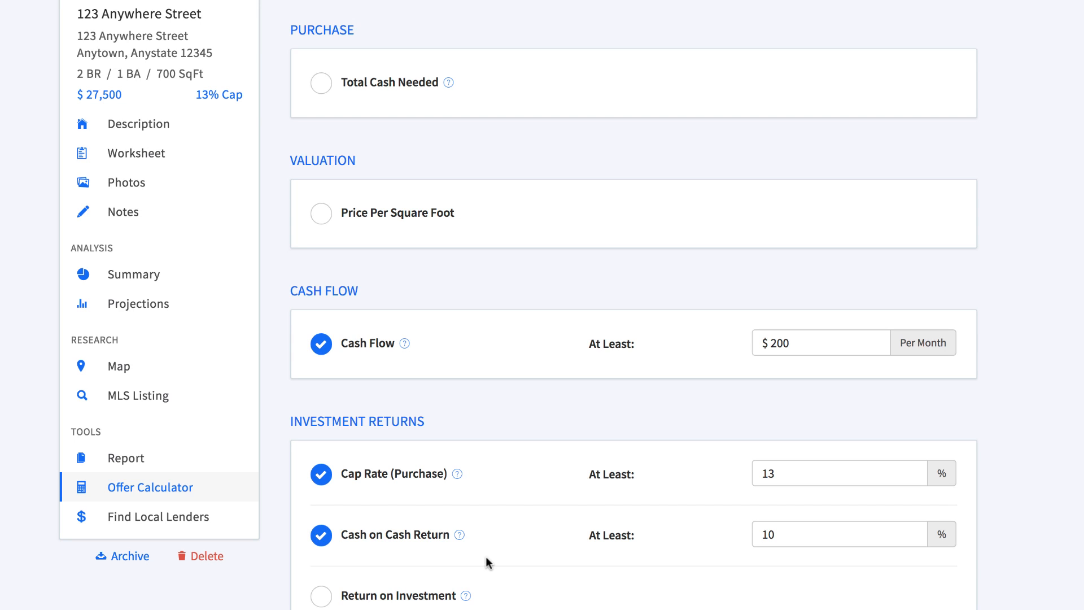
pyautogui.doubleClick(769, 536)
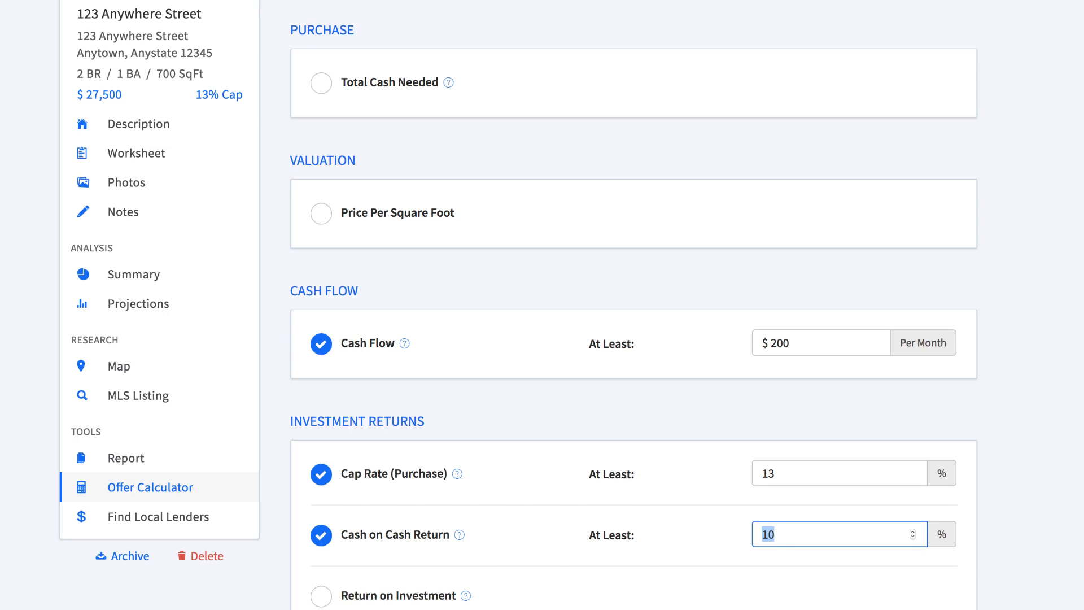
pyautogui.write('20')
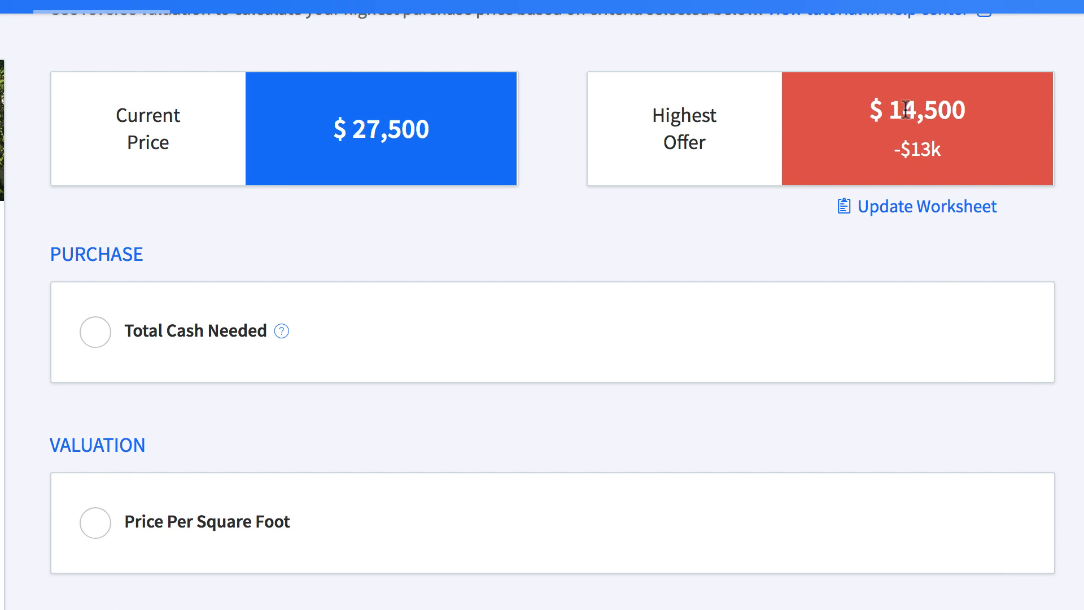
pyautogui.scroll(2, 899, 109)
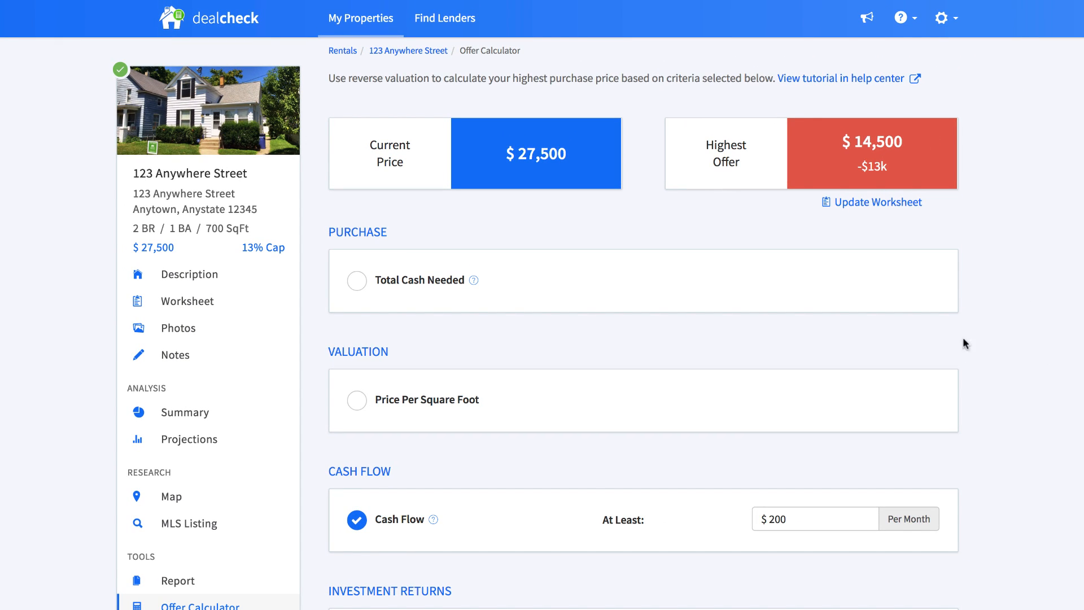
# View the property's PDF report and examine its property information, purchase analysis and long-term projections pages
pyautogui.click(178, 581)
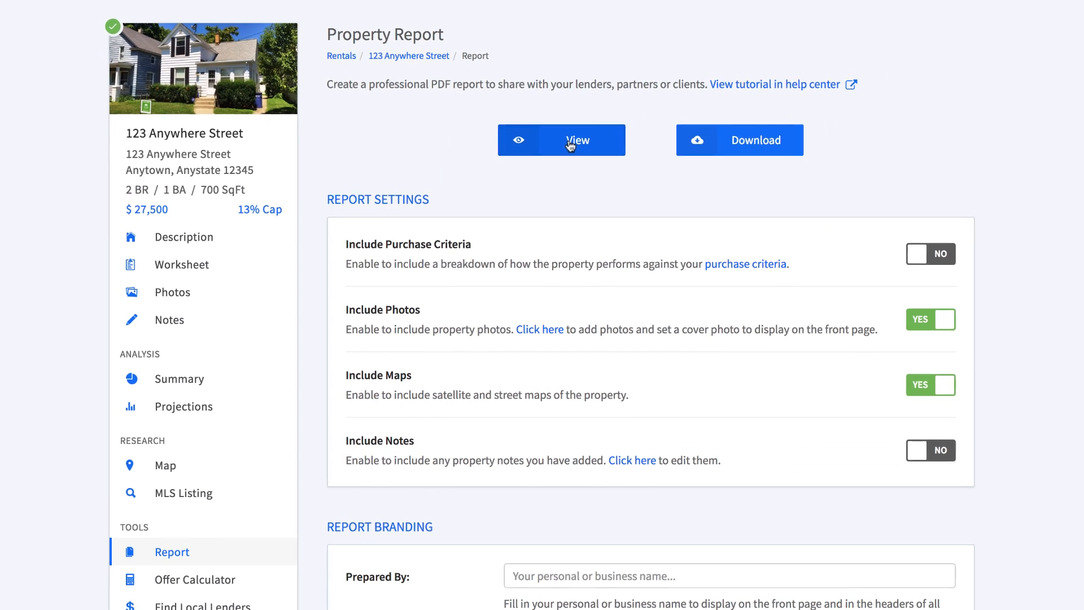
pyautogui.click(569, 145)
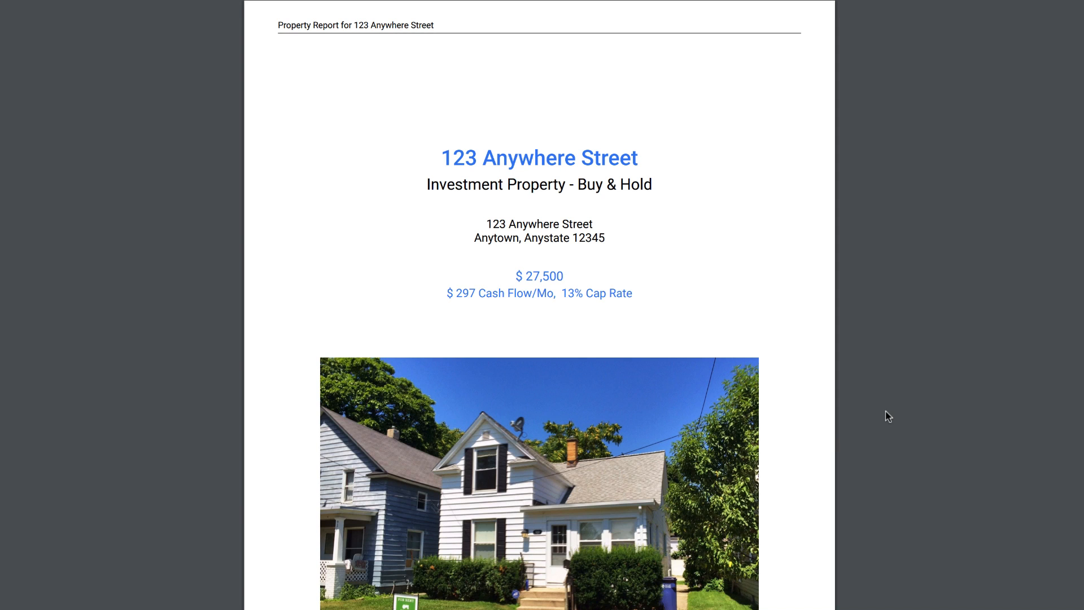
pyautogui.scroll(-5, 887, 415)
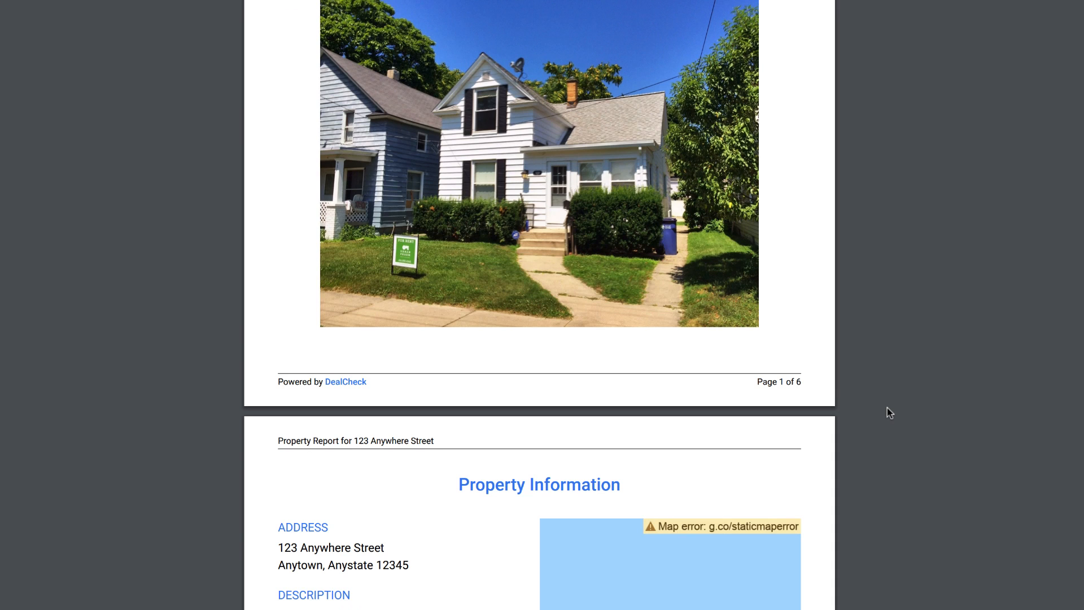
pyautogui.scroll(-4, 887, 412)
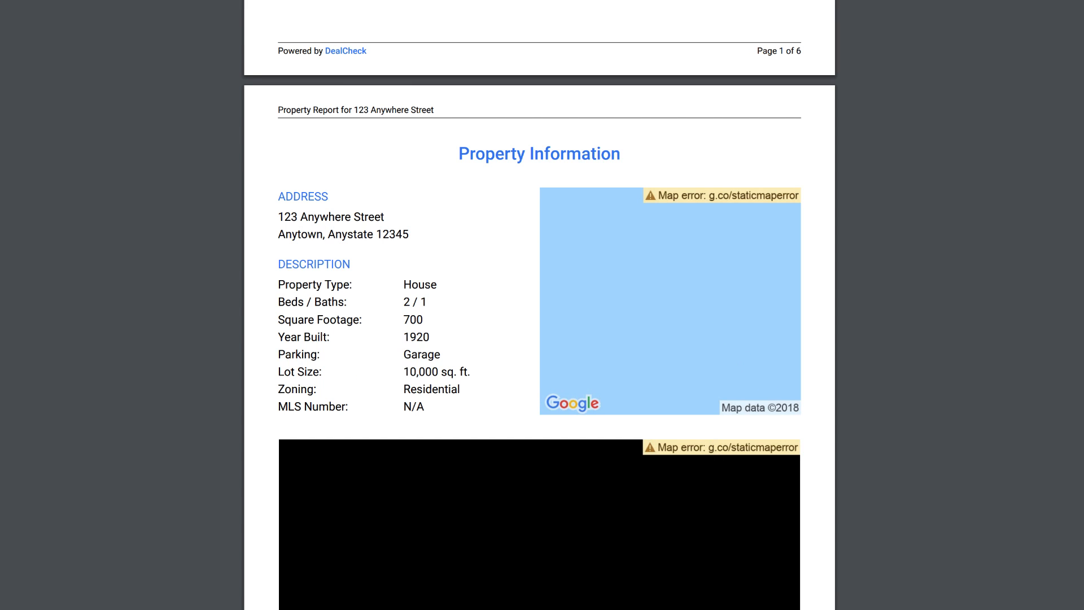
pyautogui.scroll(-12, 540, 305)
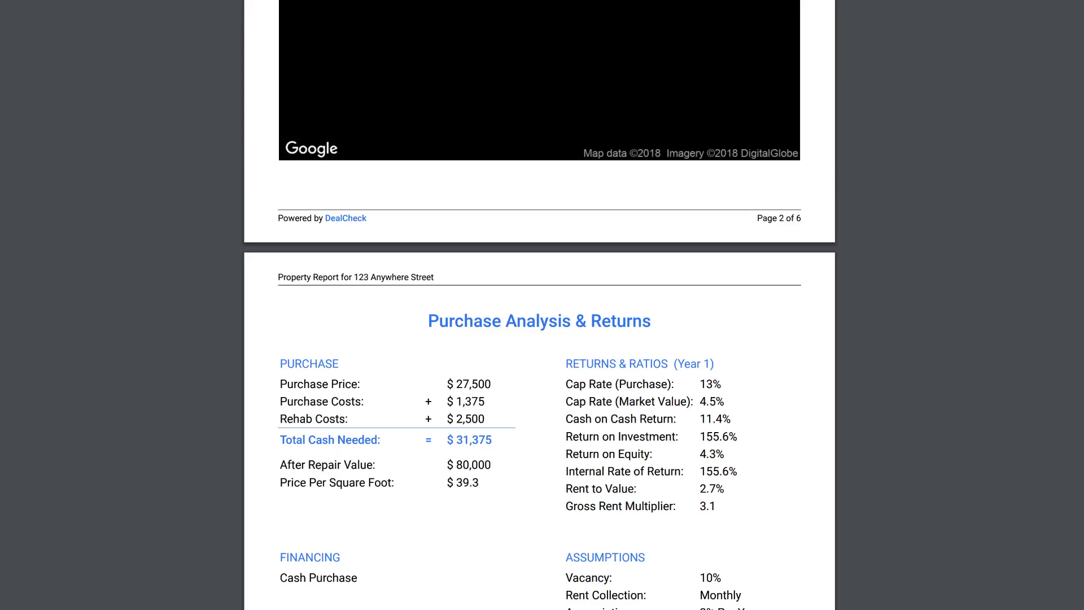
pyautogui.scroll(-16, 539, 305)
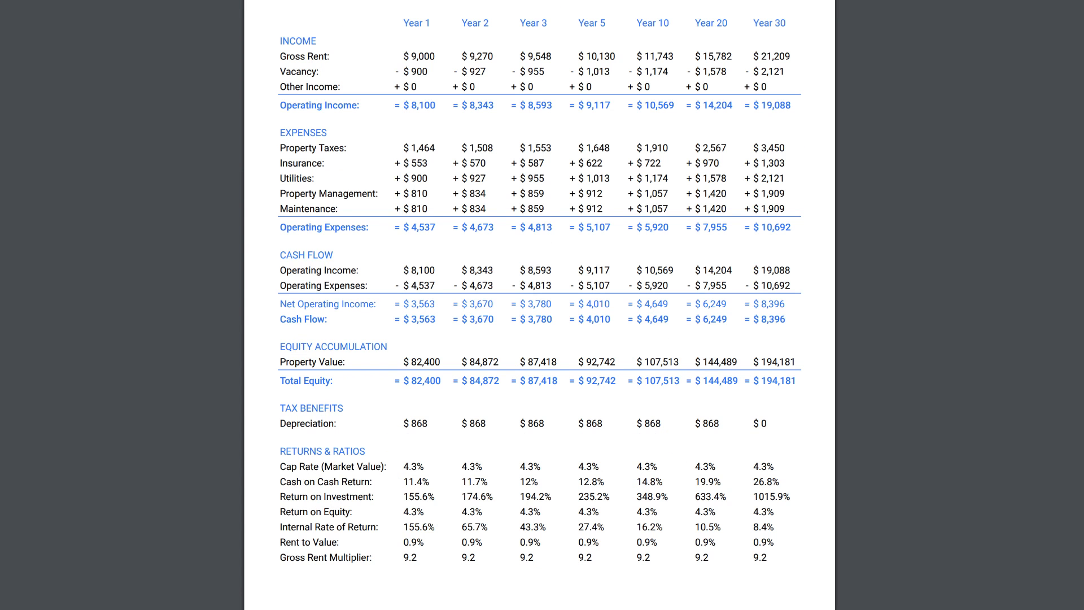
pyautogui.scroll(-6, 539, 305)
pyautogui.scroll(20, 539, 305)
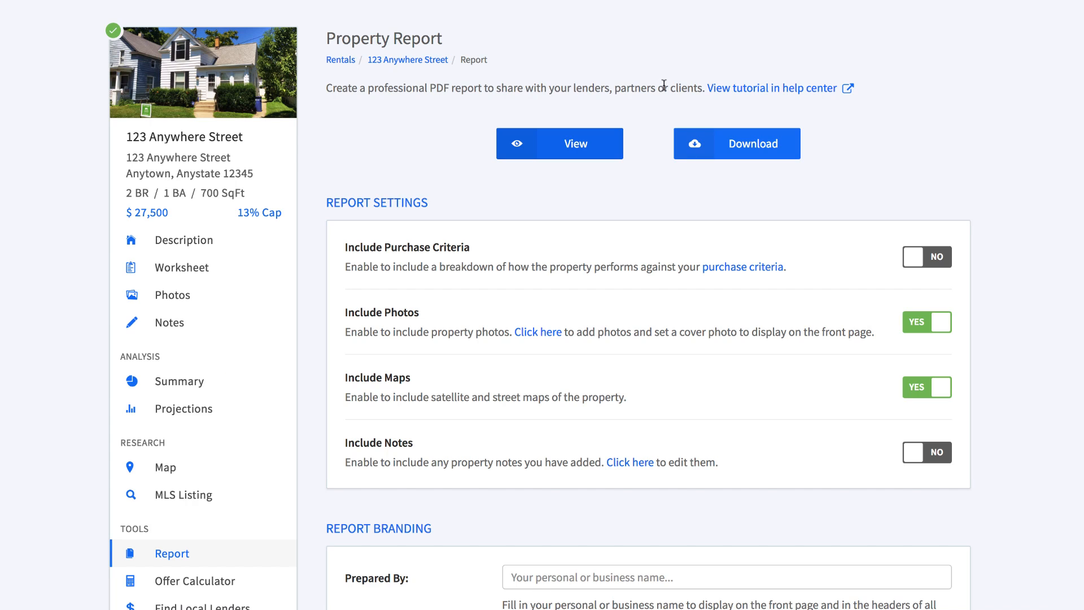
# Enable financing for the property in the deal worksheet and set the loan's interest rate to 5%
pyautogui.click(190, 274)
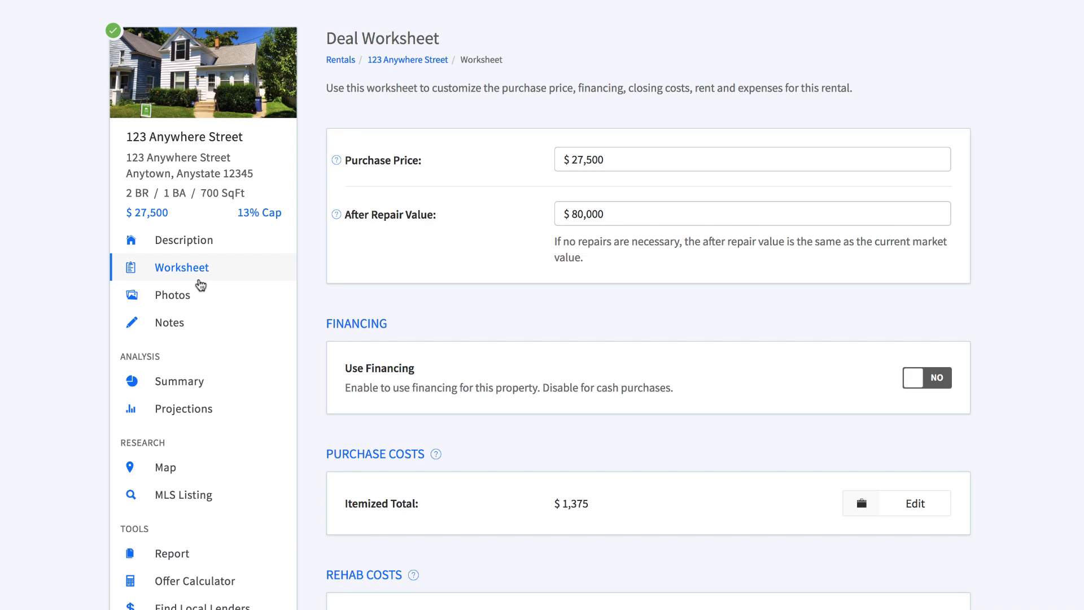
pyautogui.click(923, 384)
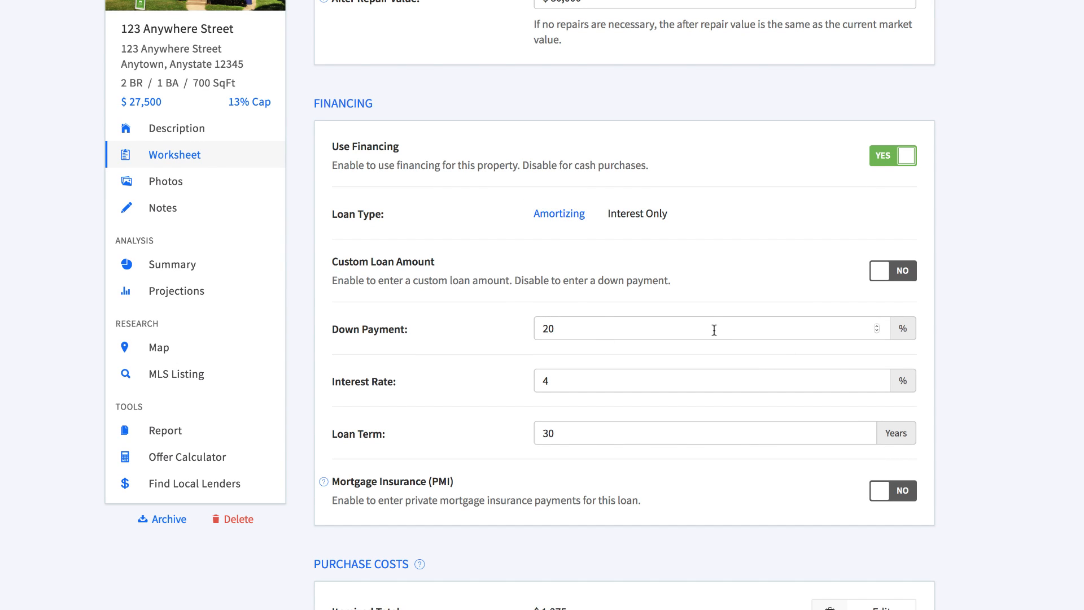
pyautogui.moveTo(587, 380); pyautogui.dragTo(524, 371)
pyautogui.write('5')
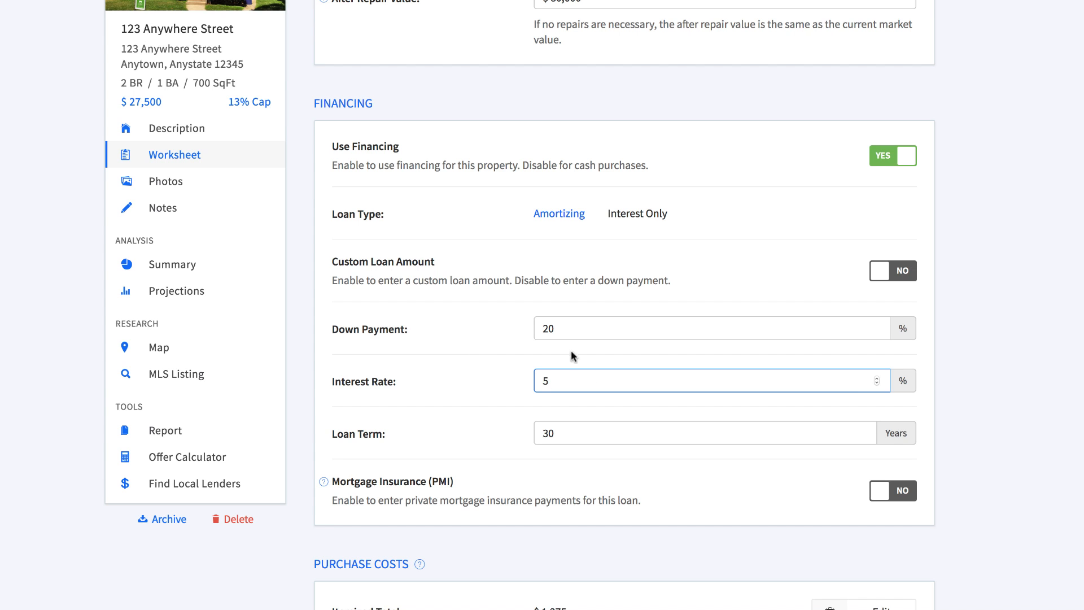
pyautogui.scroll(-7, 947, 452)
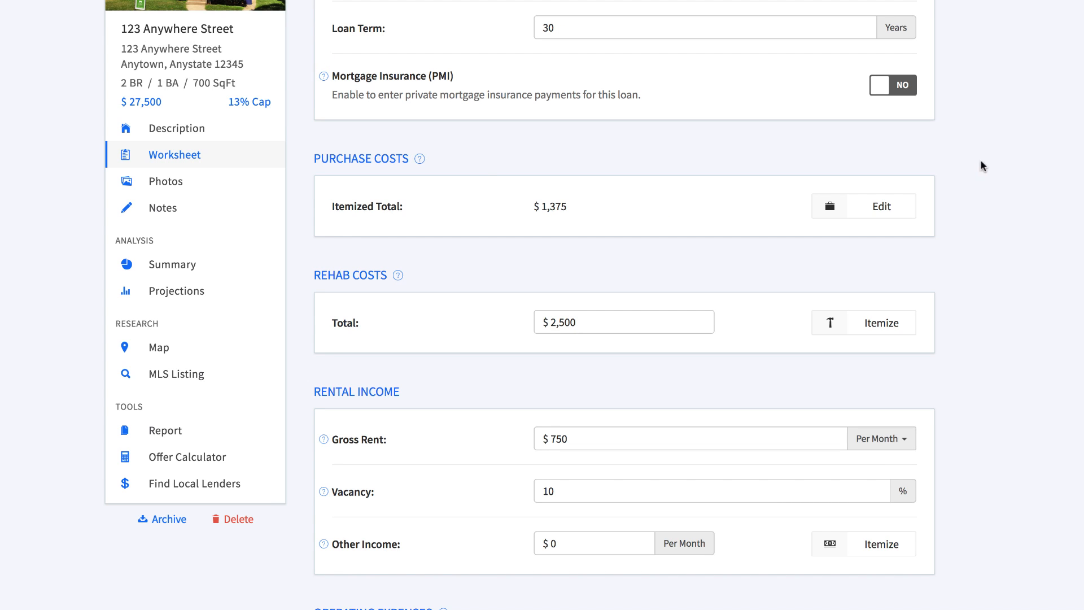
pyautogui.scroll(-3, 997, 339)
pyautogui.scroll(12, 994, 376)
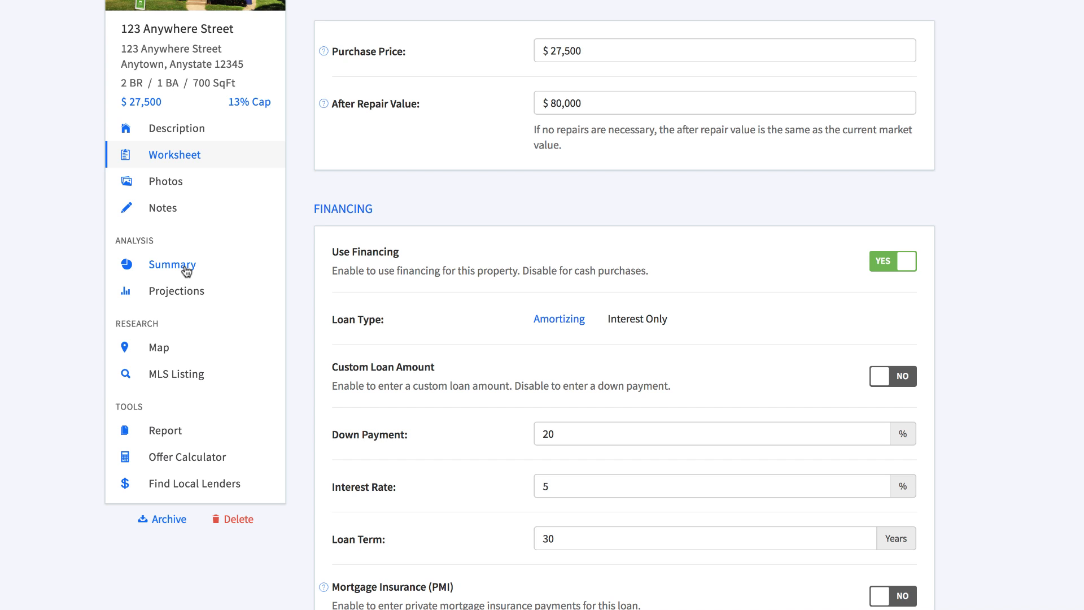
# Review the deal analysis summary with cash flow shown yearly, including purchase costs, investment returns and financial ratios
pyautogui.click(187, 270)
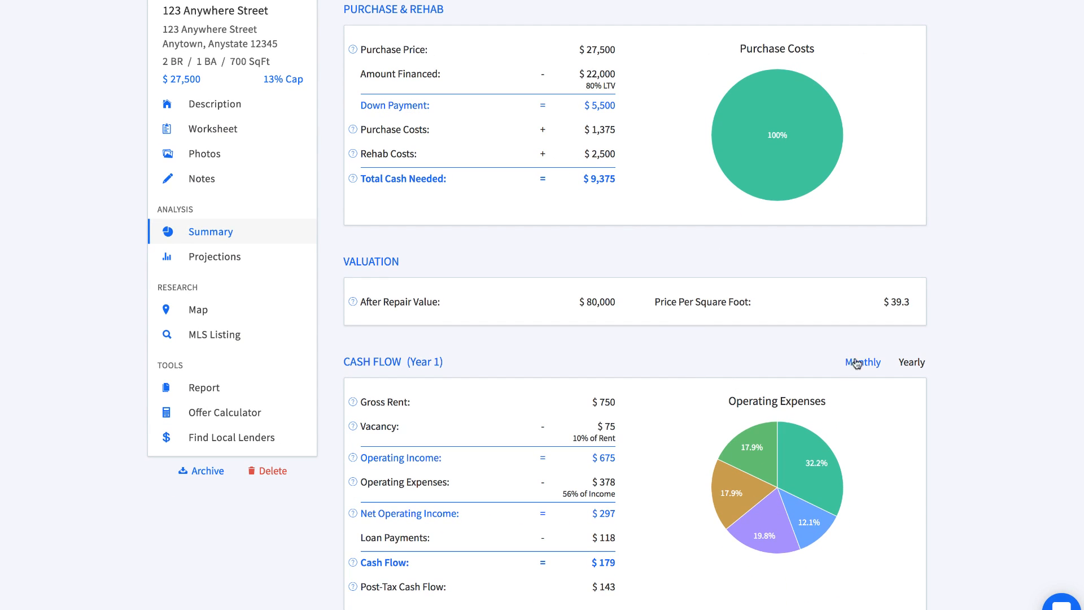
pyautogui.click(907, 365)
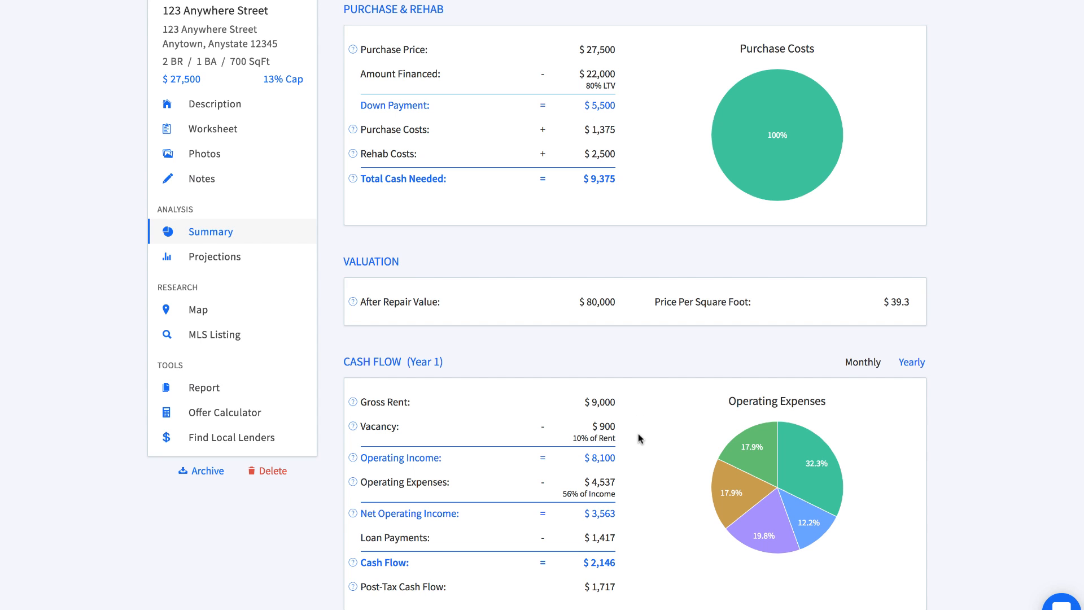
pyautogui.scroll(-6, 638, 435)
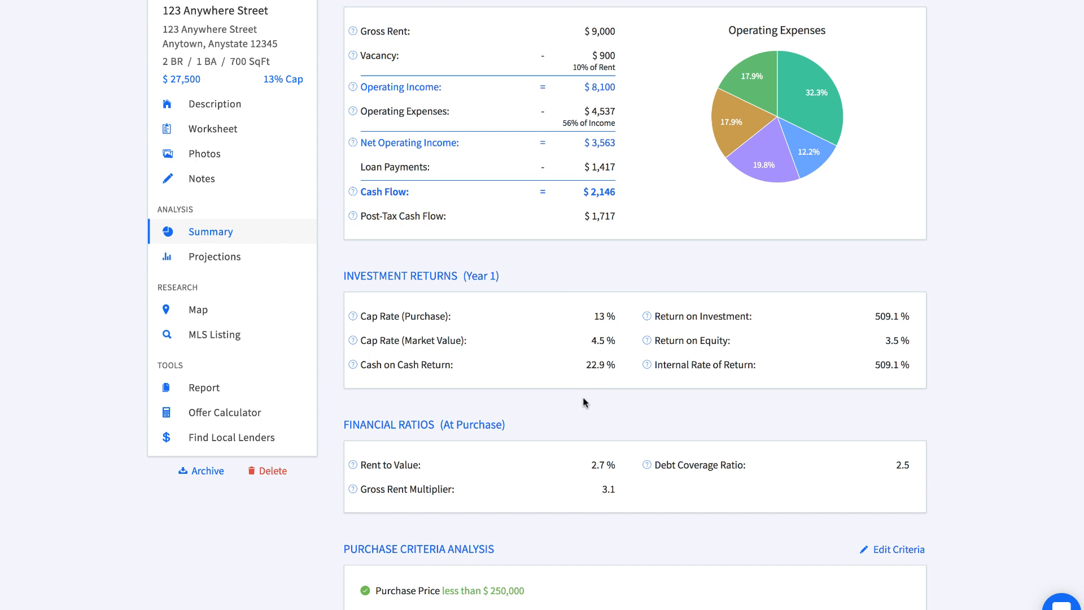
pyautogui.scroll(7, 573, 393)
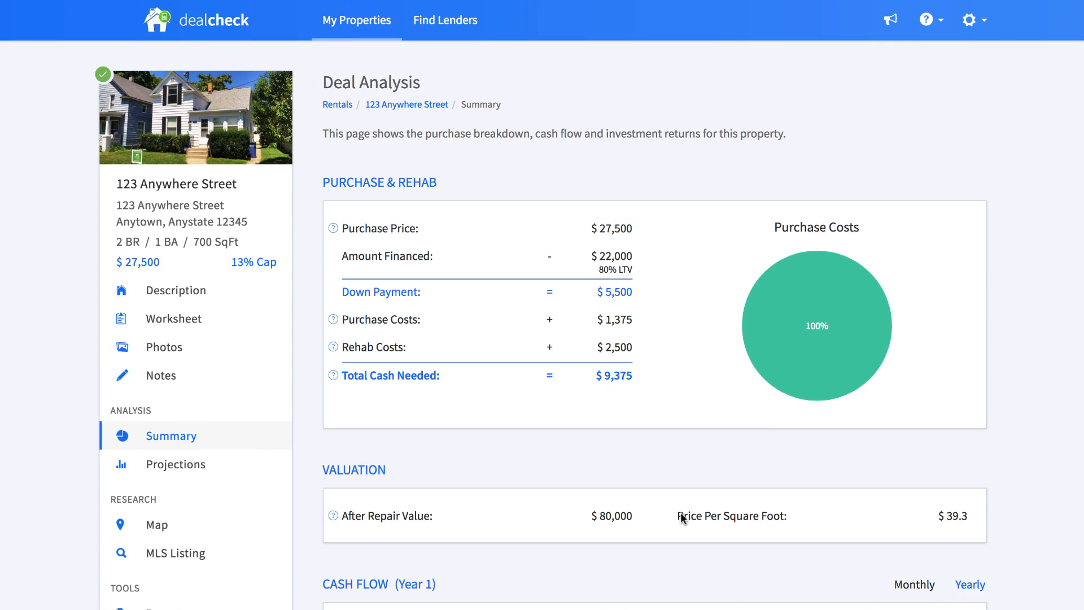